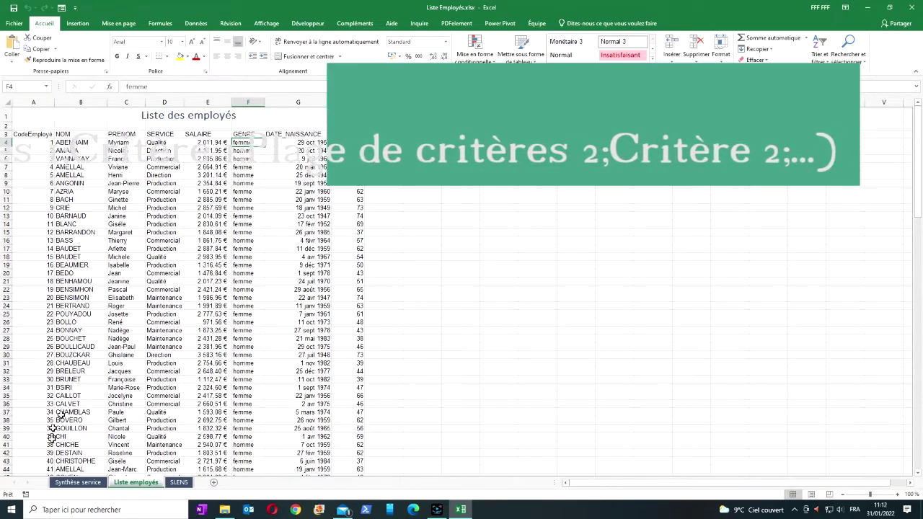
On the SI.ENS sheet, insert the statistical function NB.SI.ENS in cell D13 of the user's work table
left_click(174, 485)
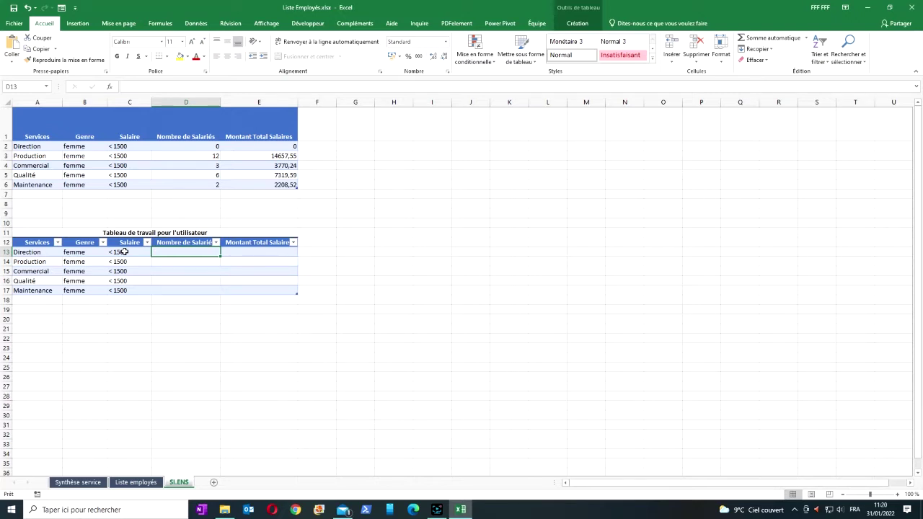
left_click(110, 87)
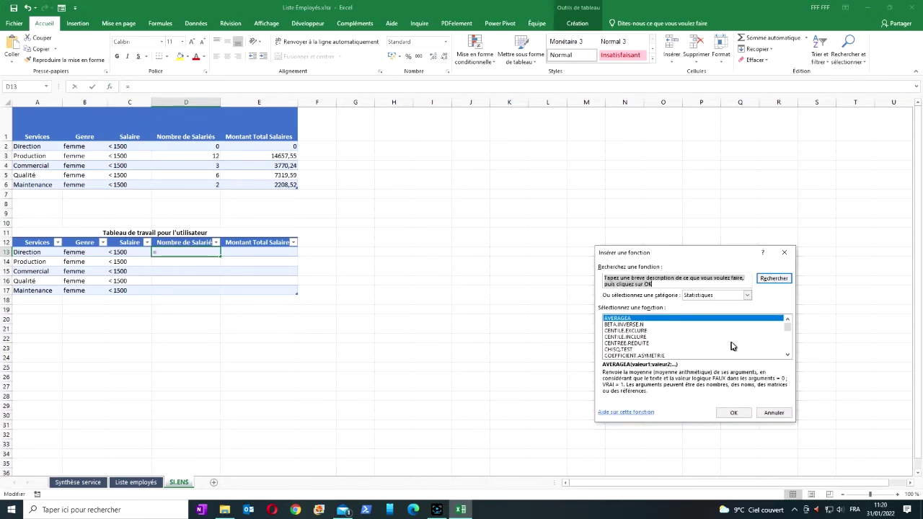
scroll(733, 346, "down", 8)
scroll(732, 347, "down", 10)
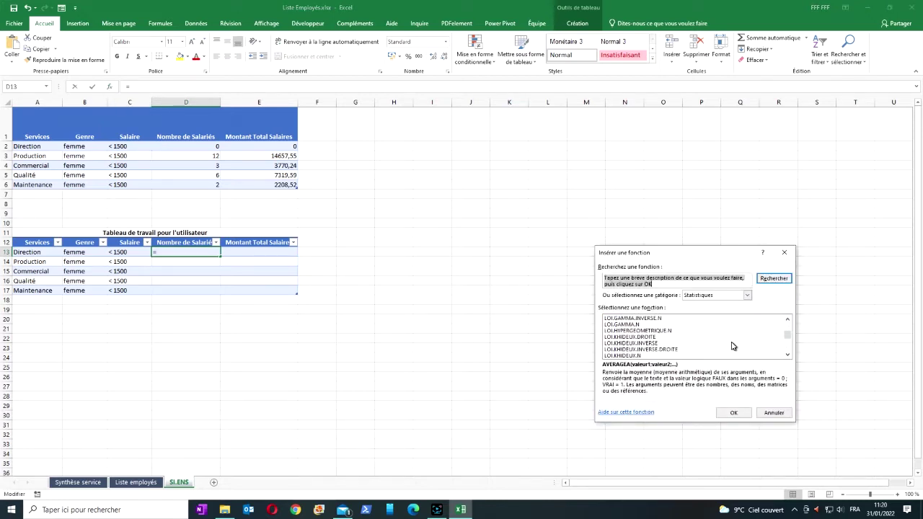
scroll(732, 346, "down", 3)
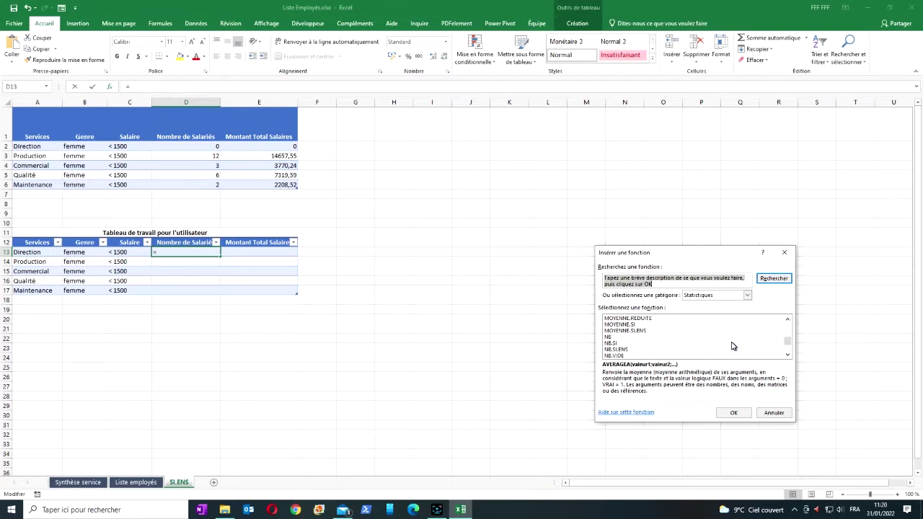
left_click(620, 349)
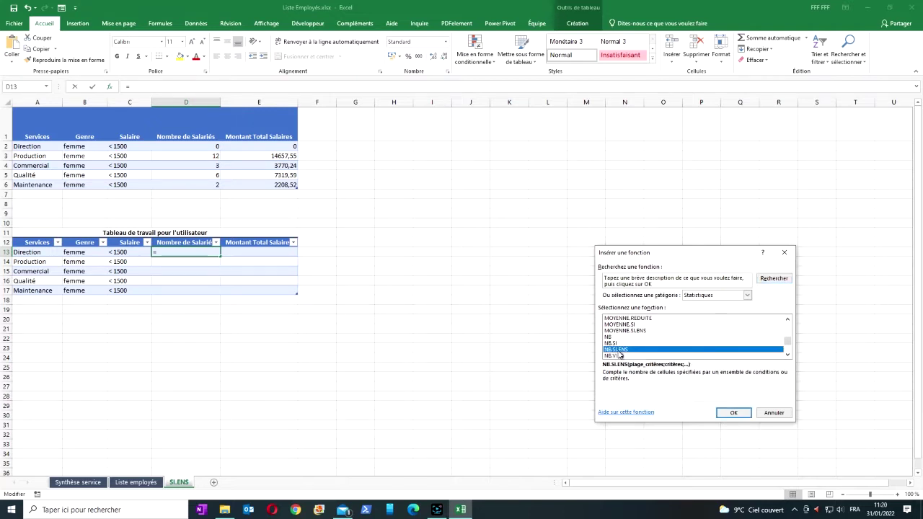
left_click(730, 414)
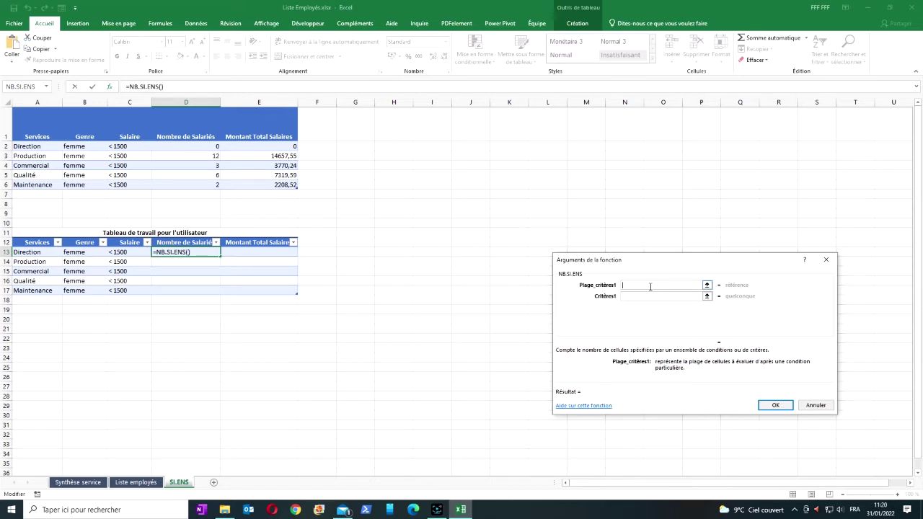
Set Plage_critères1 to the absolute range 'Liste employés'!$D$4:$D$146 and Critères1 to the Direction service cell A13
left_click(136, 482)
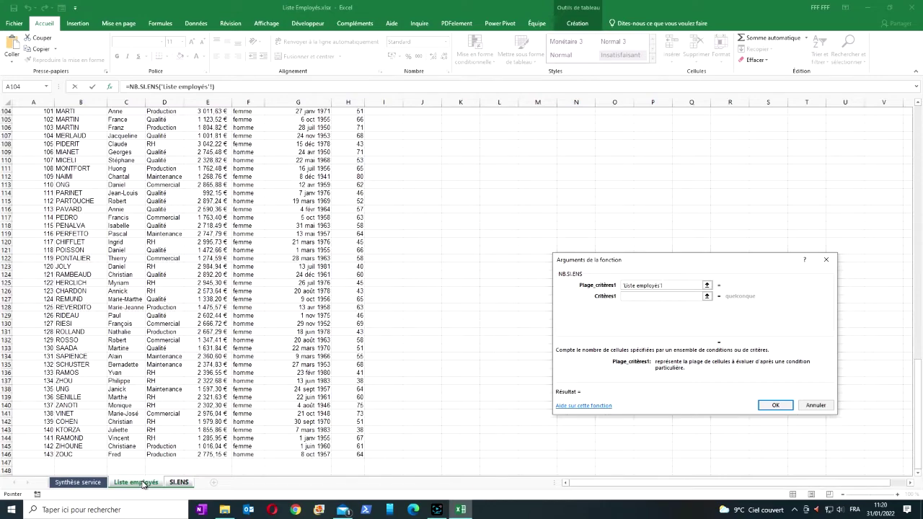
scroll(164, 256, "up", 18)
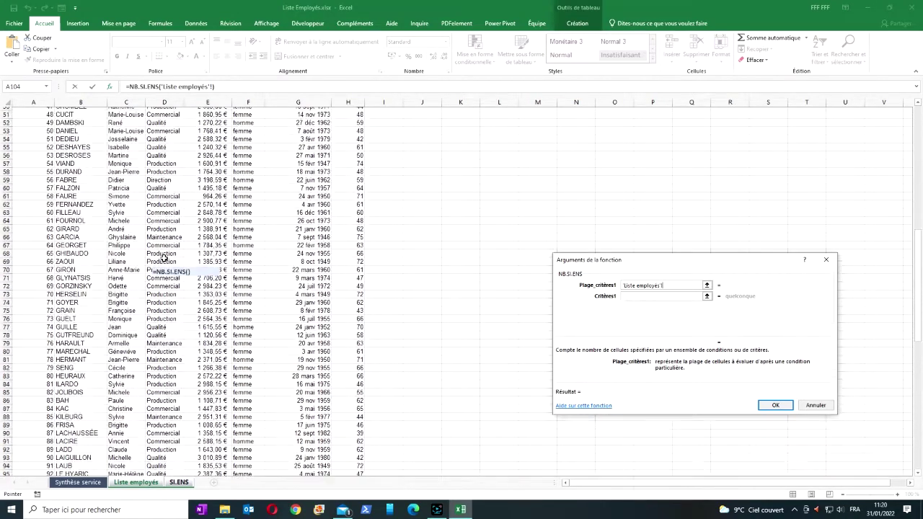
scroll(164, 258, "up", 12)
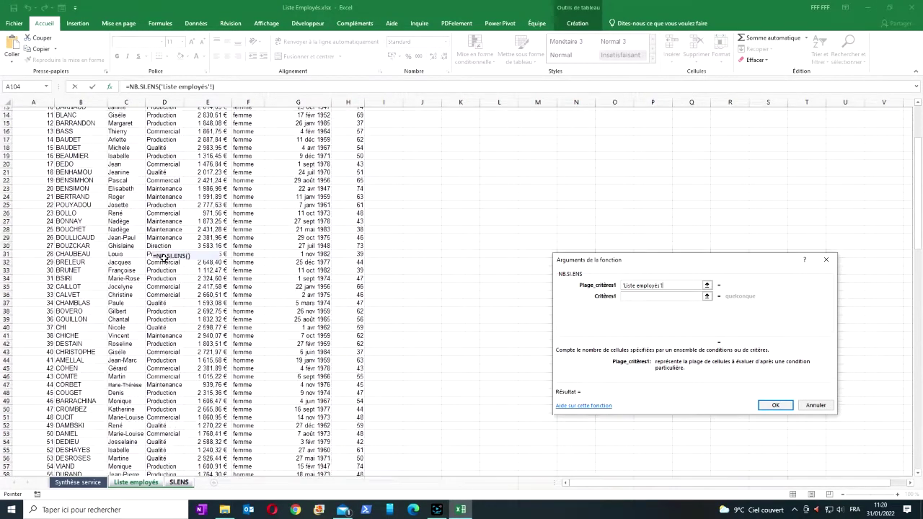
scroll(164, 257, "up", 5)
left_click_drag(162, 145, 163, 453)
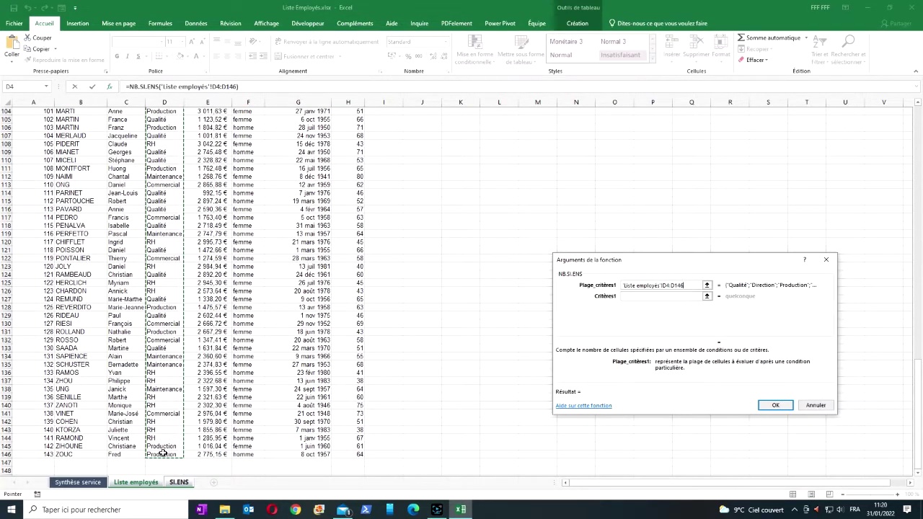
key("F4")
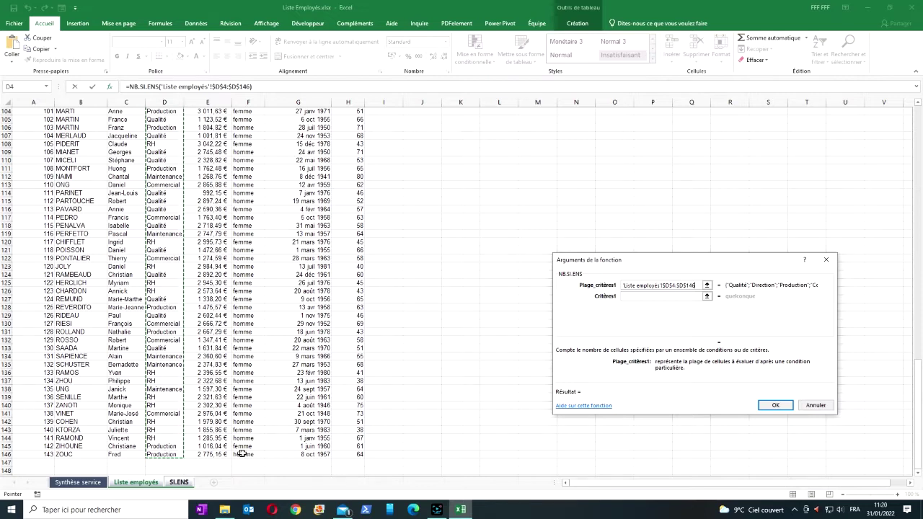
left_click(632, 295)
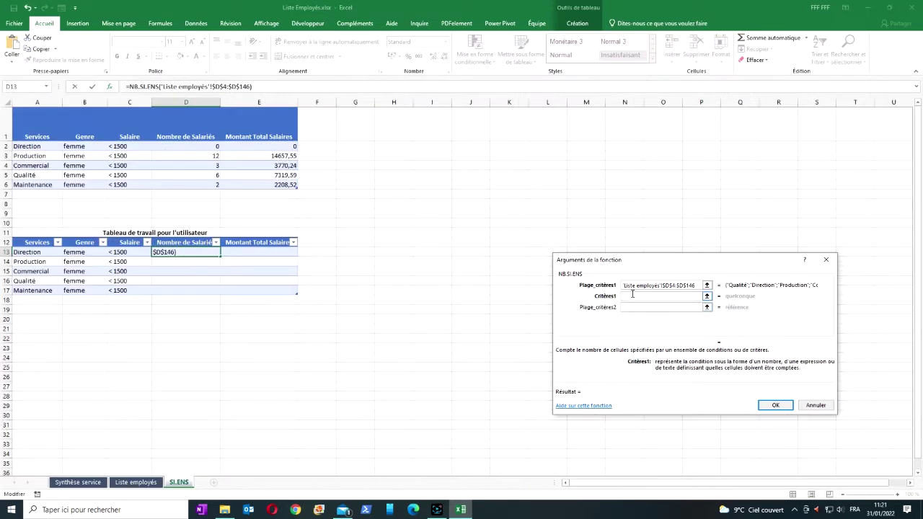
left_click(29, 252)
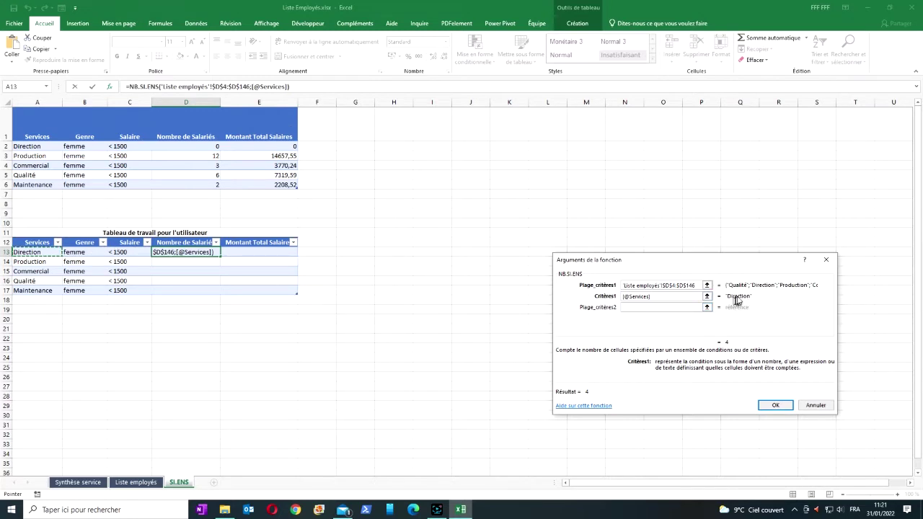
Set Plage_critères2 to the gender column 'Liste employés'!F4:F146 and Critères2 to the Genre cell B13
left_click(629, 309)
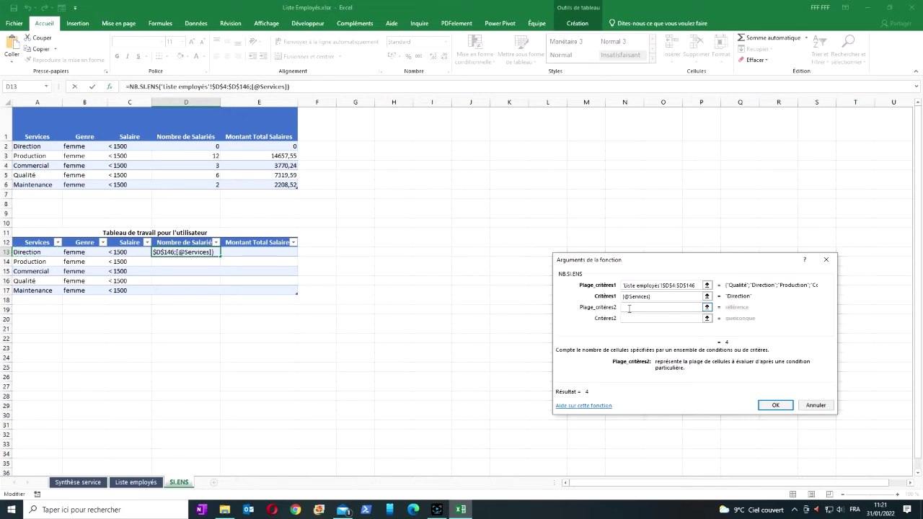
left_click(145, 484)
scroll(219, 193, "up", 20)
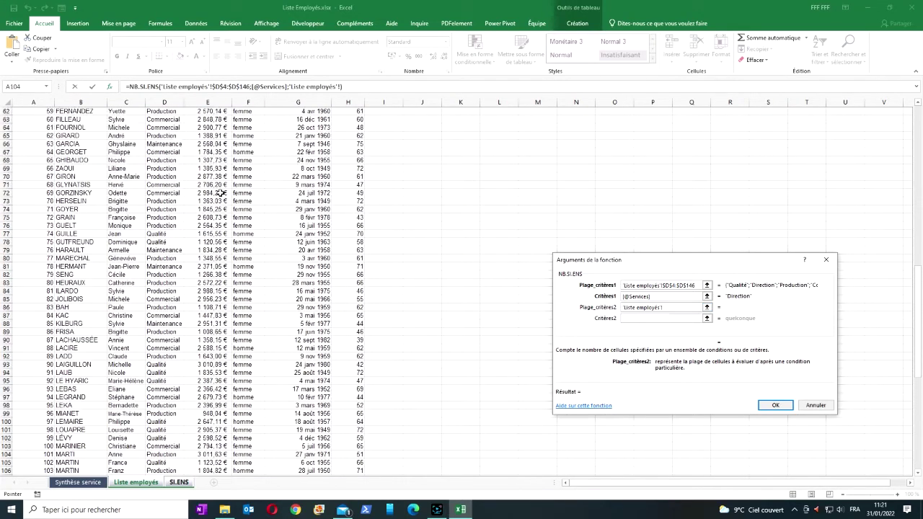
scroll(220, 194, "up", 10)
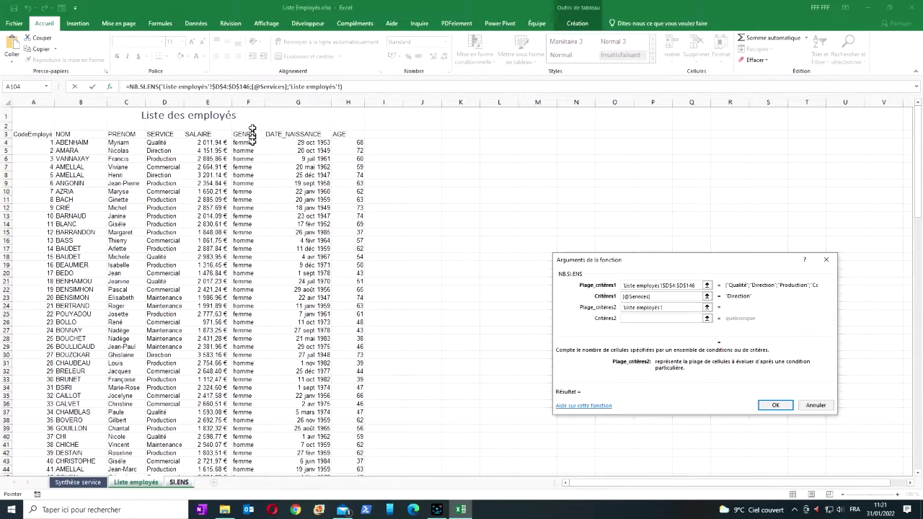
left_click_drag(249, 143, 251, 447)
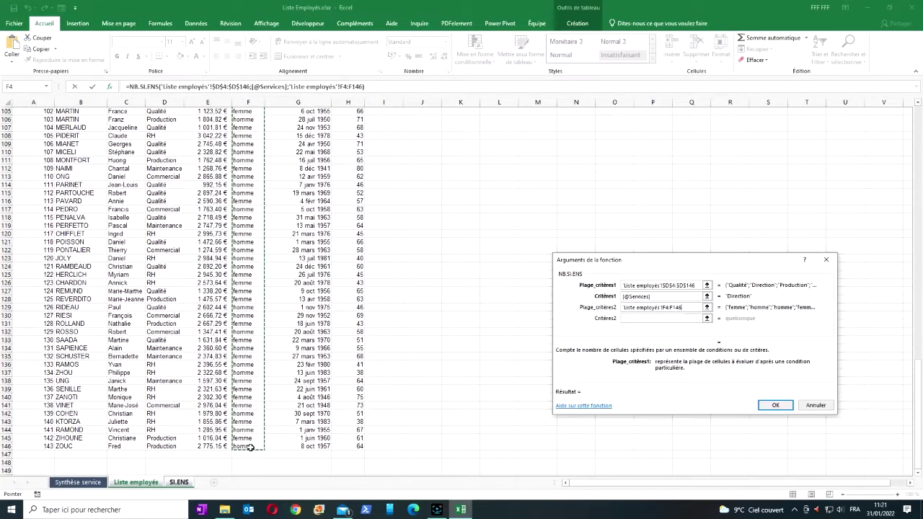
left_click(643, 319)
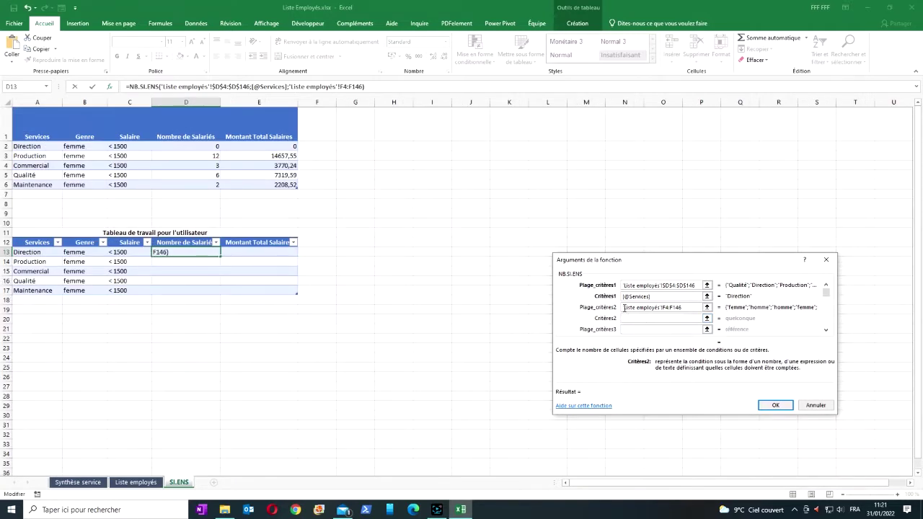
left_click(82, 252)
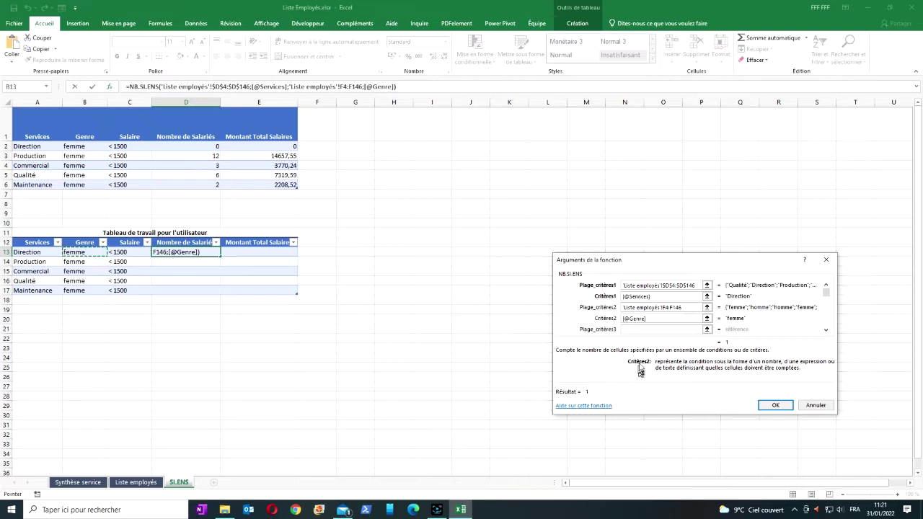
Set Plage_critères3 to the salary column 'Liste employés'!E4:E146 and Critères3 to the Salaire cell C13 on the SI.ENS sheet
left_click(651, 328)
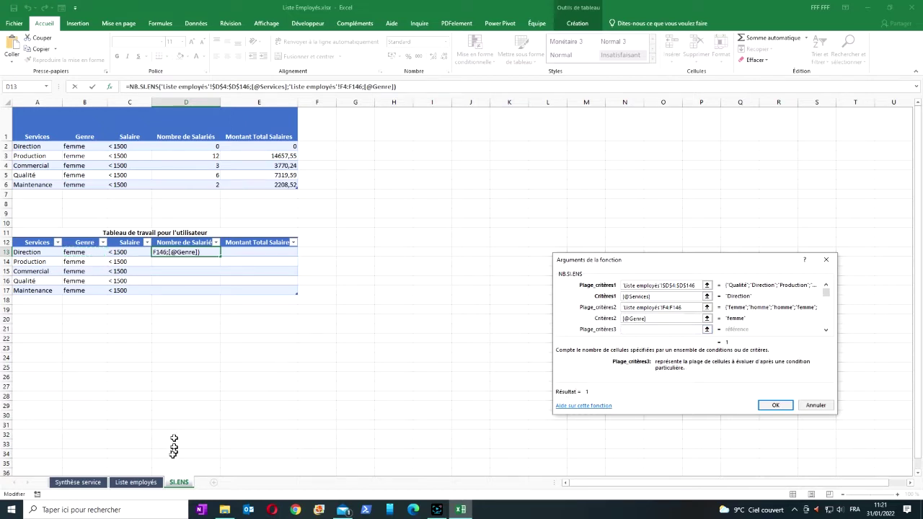
left_click(137, 482)
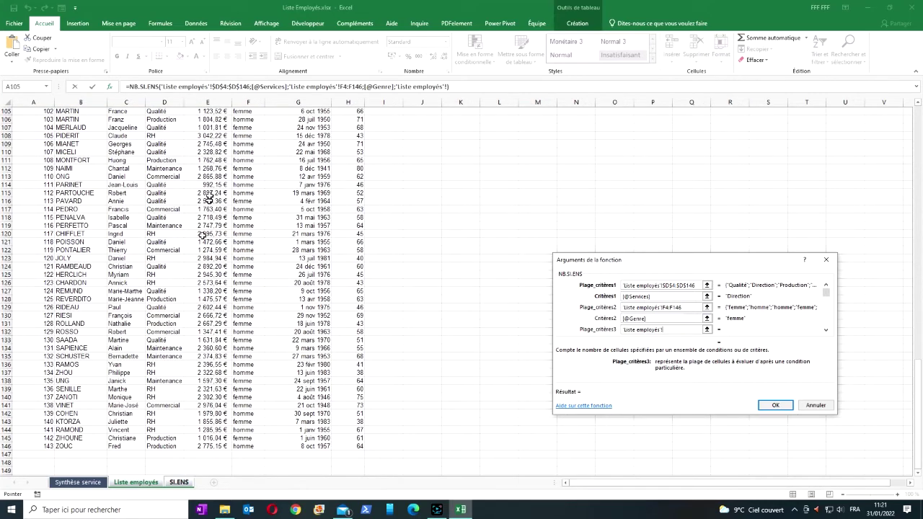
scroll(278, 192, "up", 11)
scroll(278, 192, "up", 20)
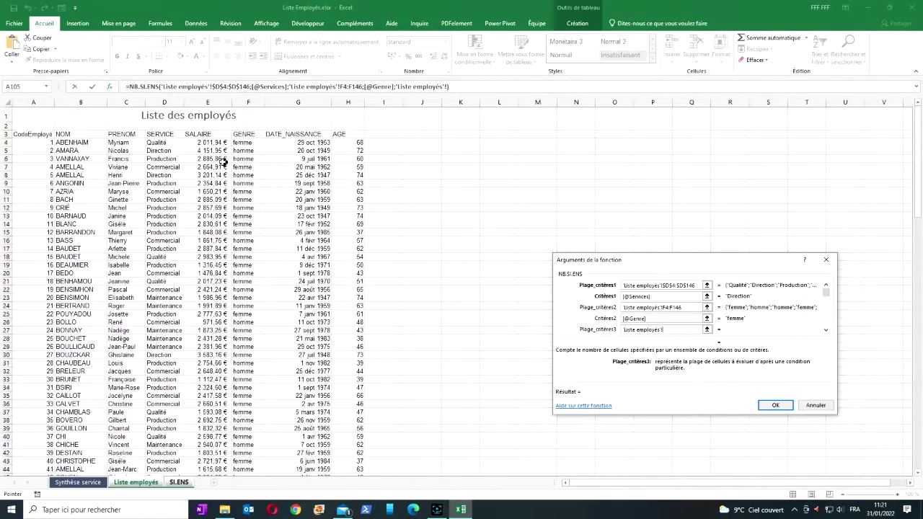
left_click_drag(215, 143, 224, 426)
left_click_drag(218, 445, 219, 446)
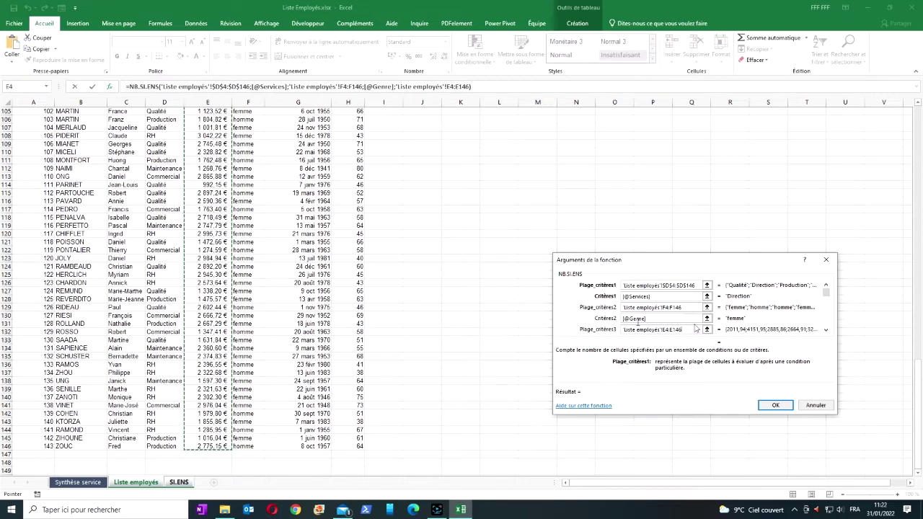
left_click(827, 330)
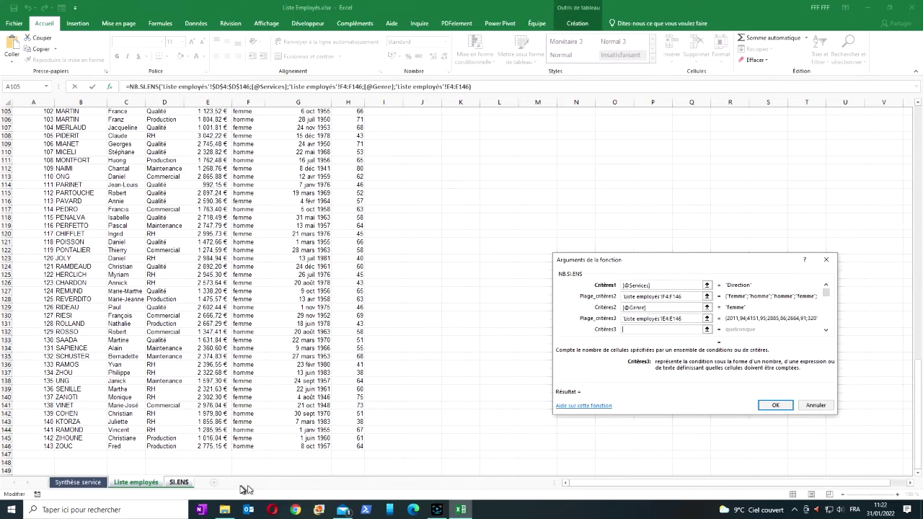
left_click(180, 482)
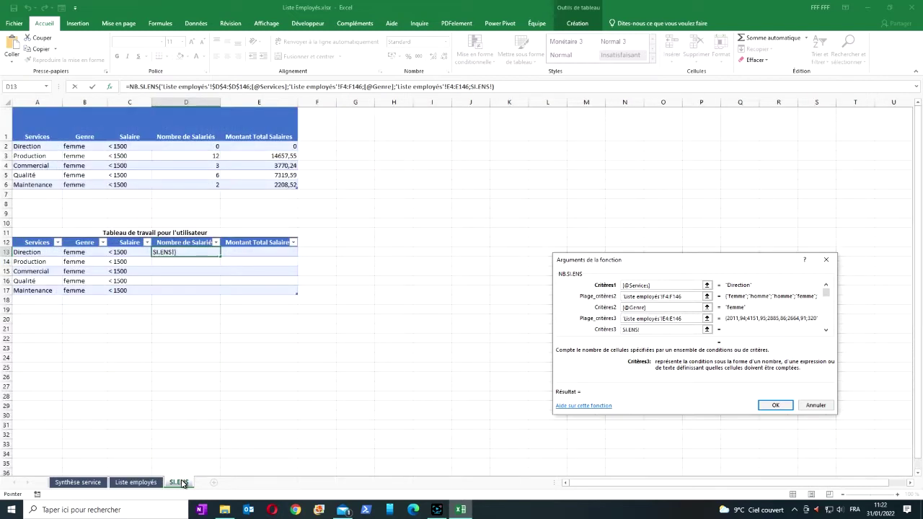
left_click(133, 252)
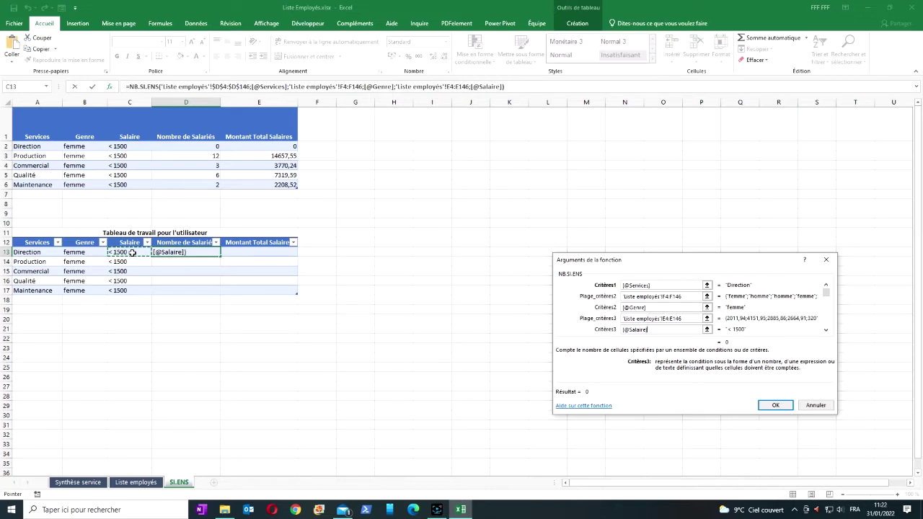
Make the second and third criteria ranges absolute, as $F$4:$F$146 and $E$4:$E$146
left_click(669, 296)
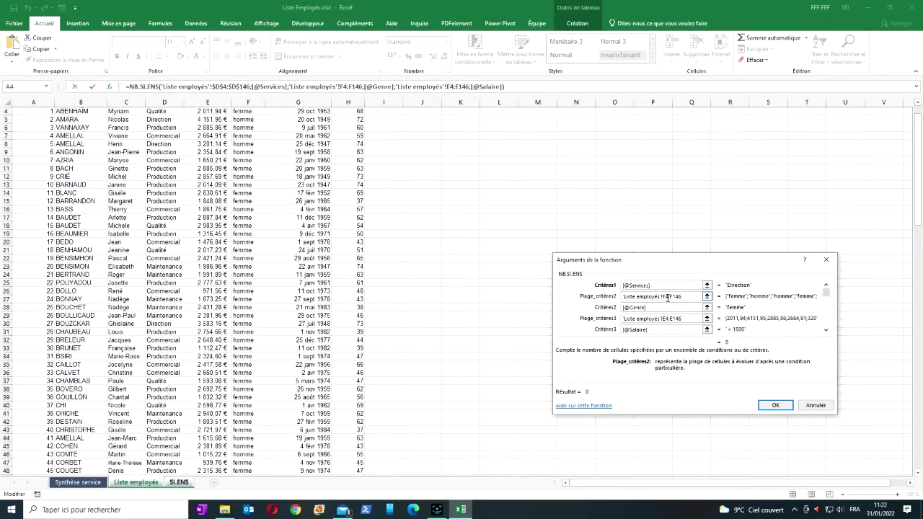
key("F4")
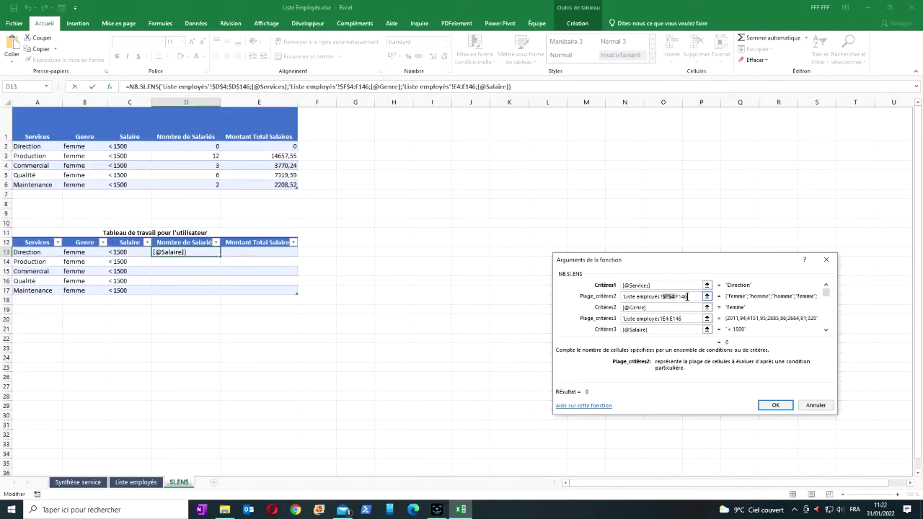
left_click(686, 296)
key("F4")
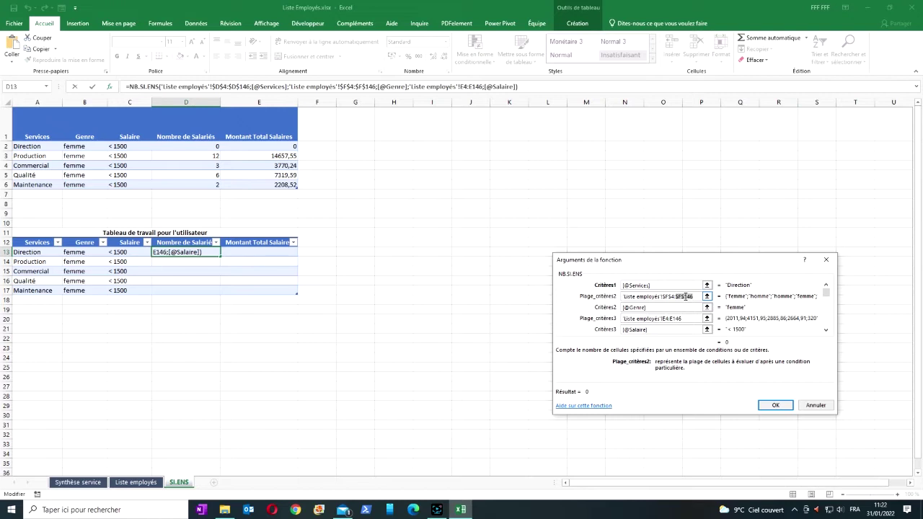
left_click(664, 319)
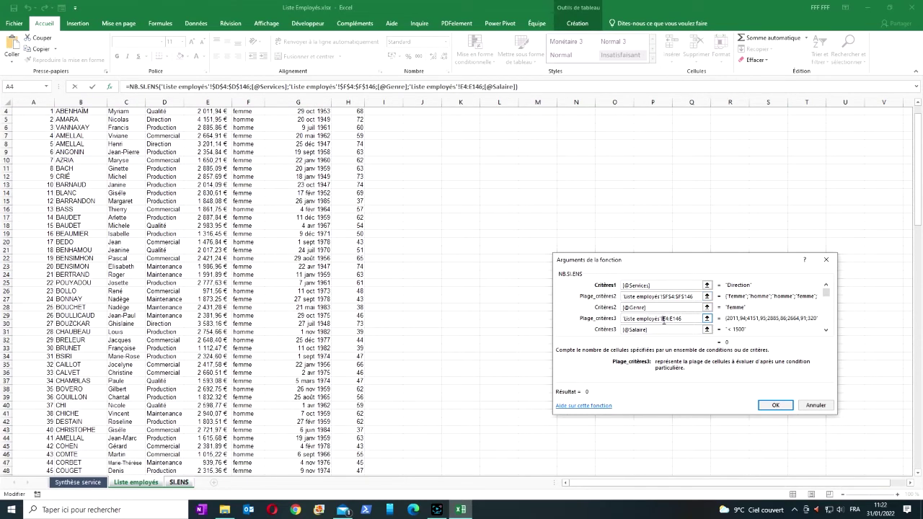
key("F4")
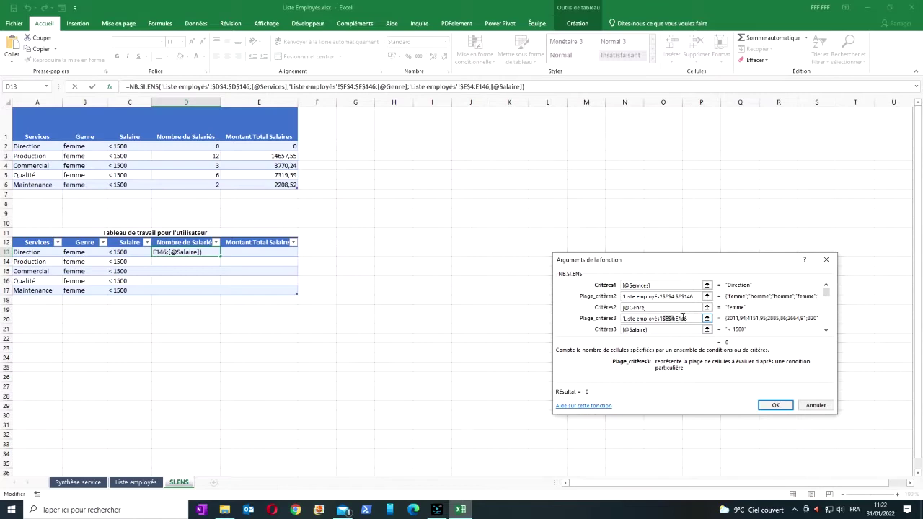
left_click(685, 318)
key("F4")
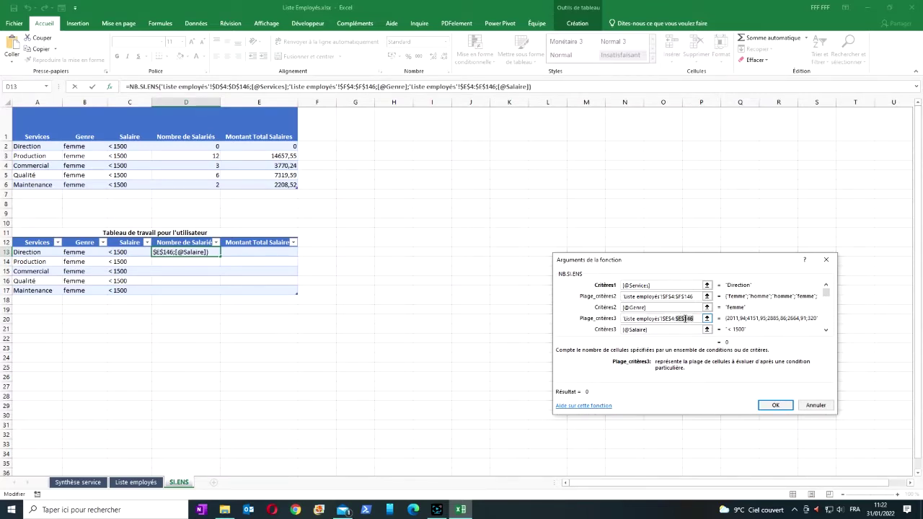
Validate the NB.SI.ENS formula in D13 and copy it down through D17 for all the services
left_click(773, 407)
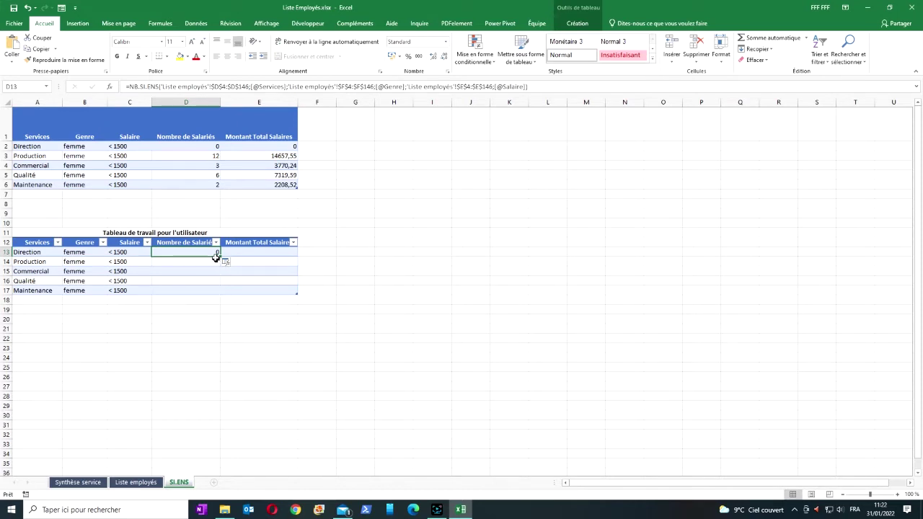
left_click_drag(216, 257, 215, 298)
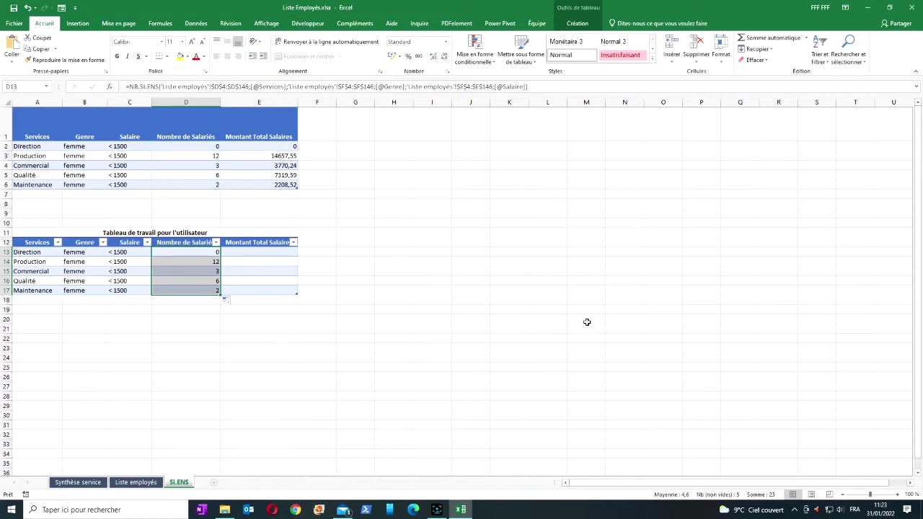
left_click(182, 252)
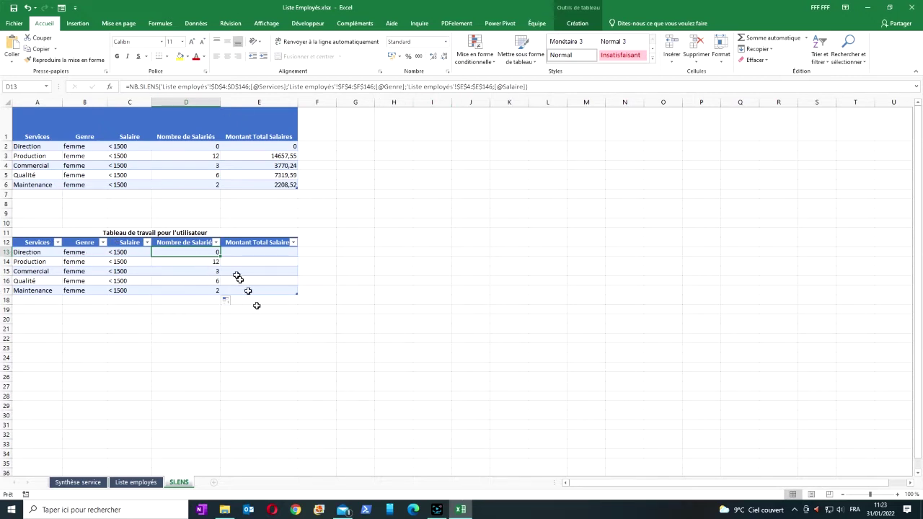
Start inserting a function in cell E13, the first Montant Total Salaires row of the work table
left_click(190, 270)
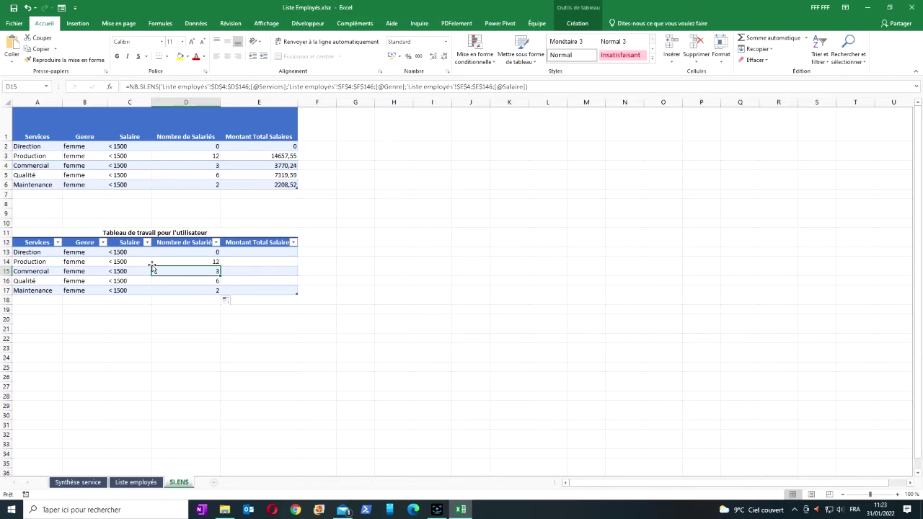
left_click(285, 254)
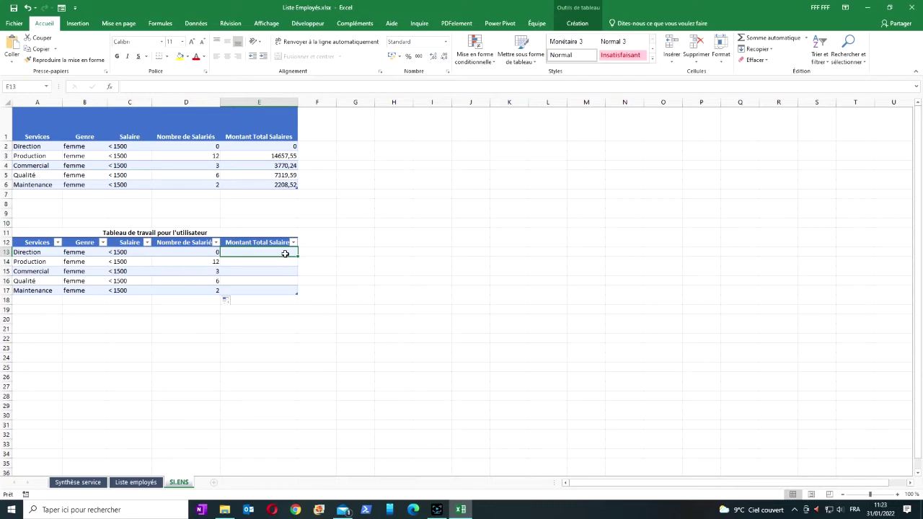
left_click(110, 88)
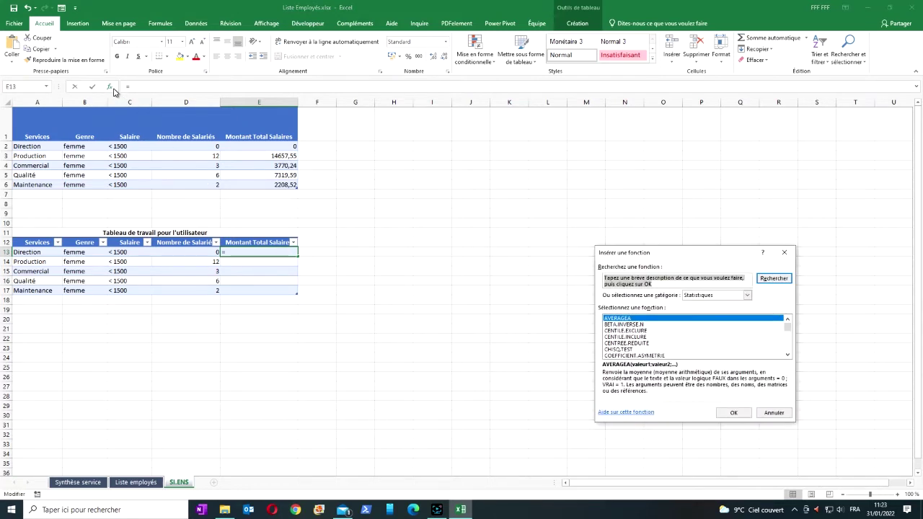
Search the Statistiques function category for SOMME.SI.ENS
scroll(715, 344, "down", 12)
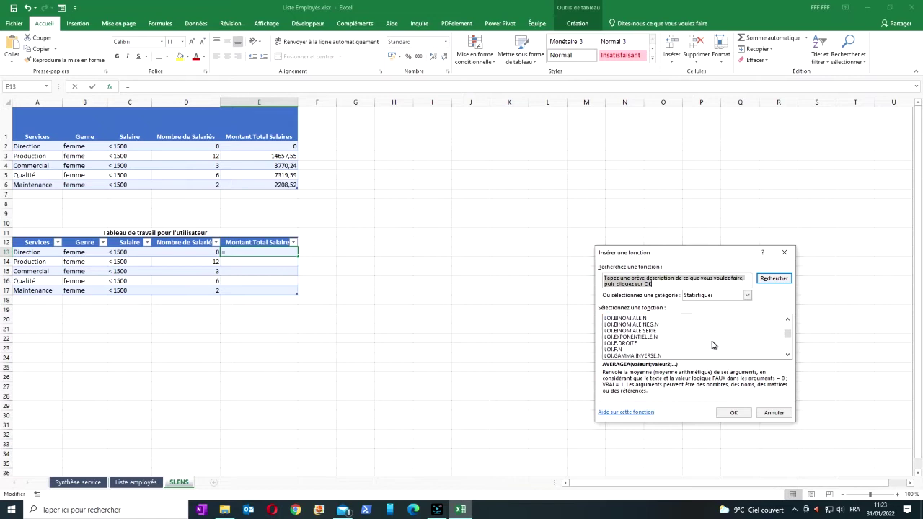
scroll(713, 344, "down", 20)
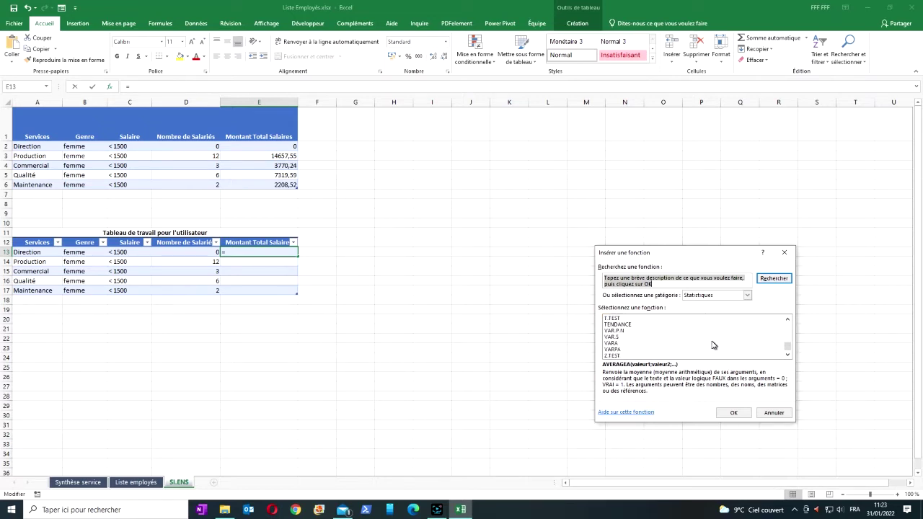
scroll(713, 345, "up", 4)
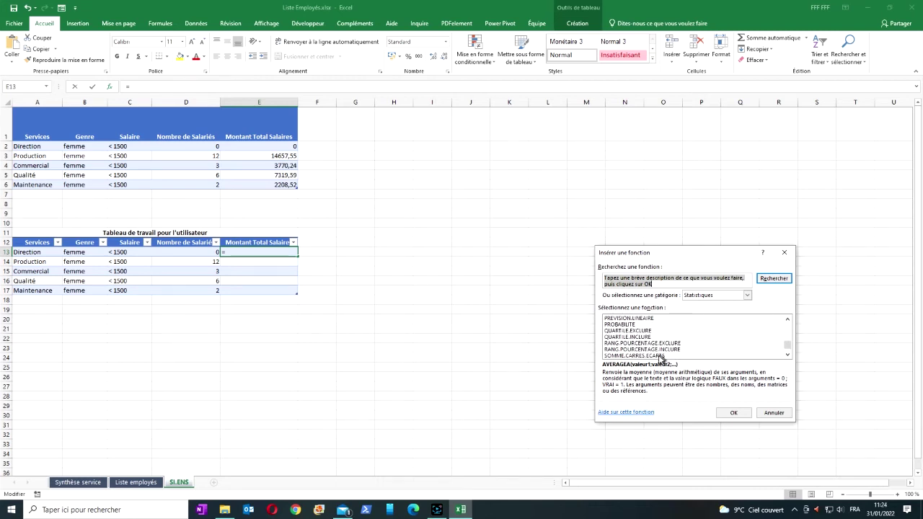
scroll(649, 352, "down", 1)
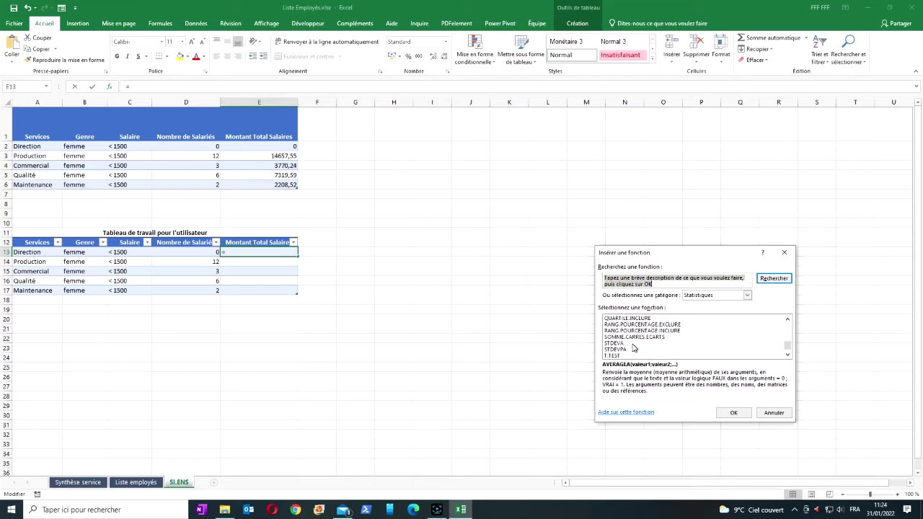
scroll(634, 348, "up", 4)
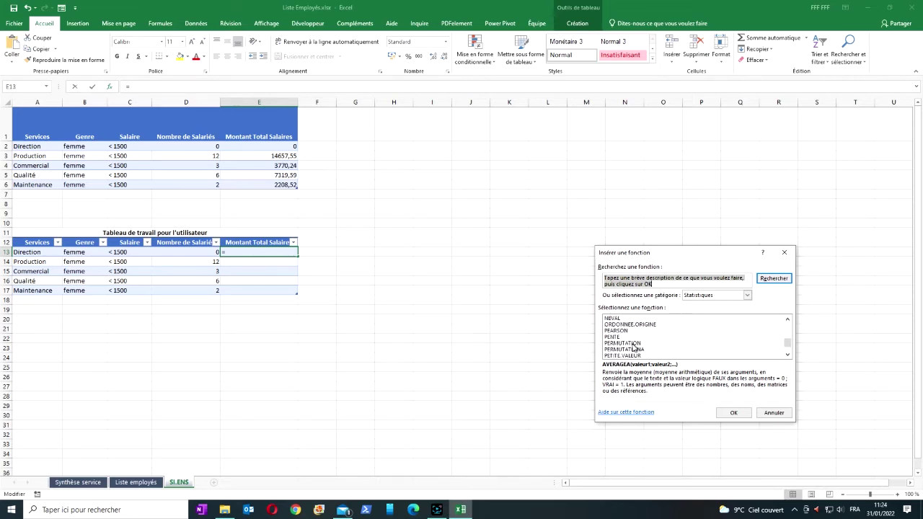
scroll(634, 349, "down", 4)
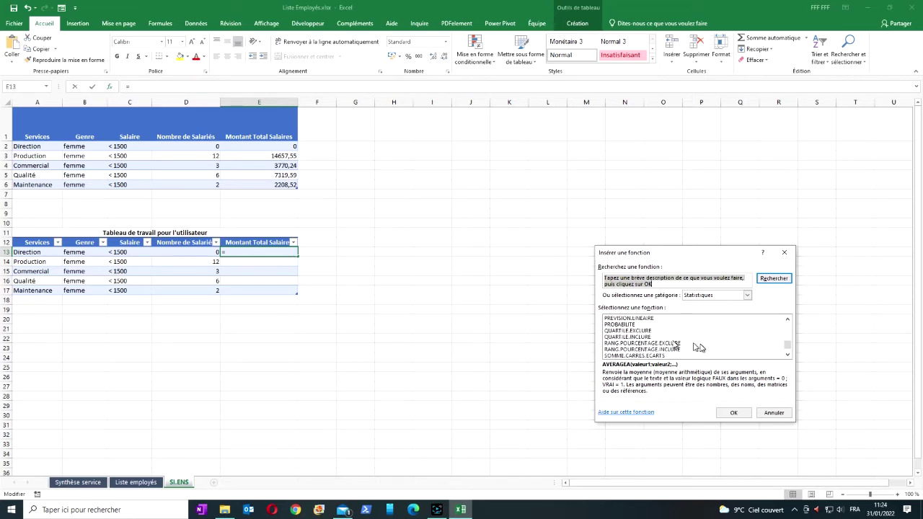
scroll(699, 349, "down", 1)
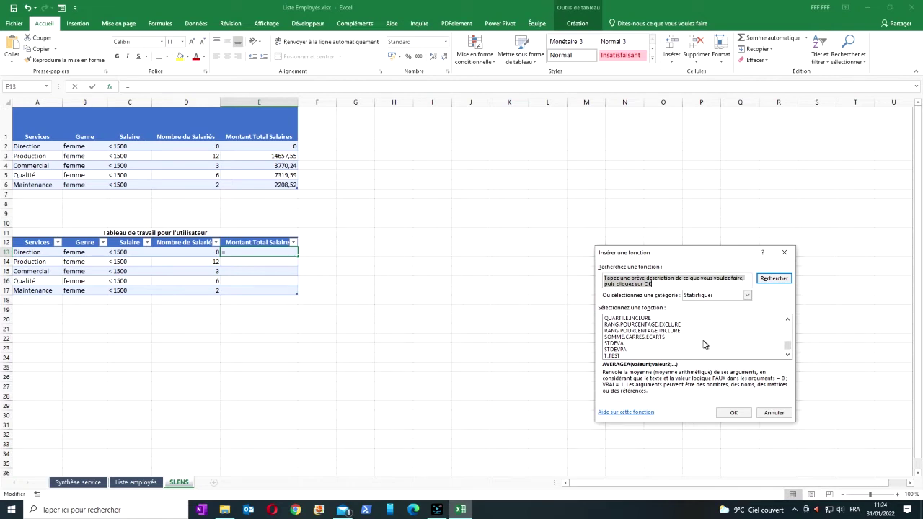
scroll(704, 345, "up", 1)
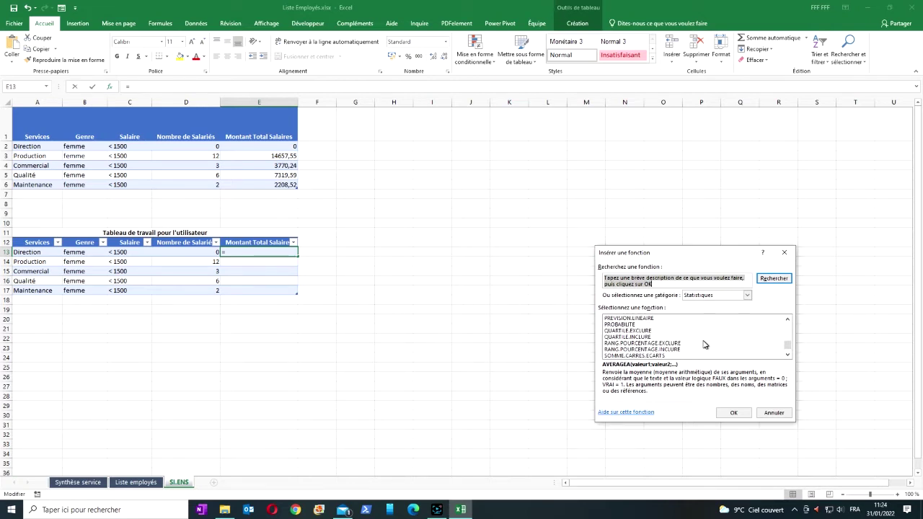
Insert the SOMME.SI.ENS function from the Math et Trigo category into E13
left_click(747, 295)
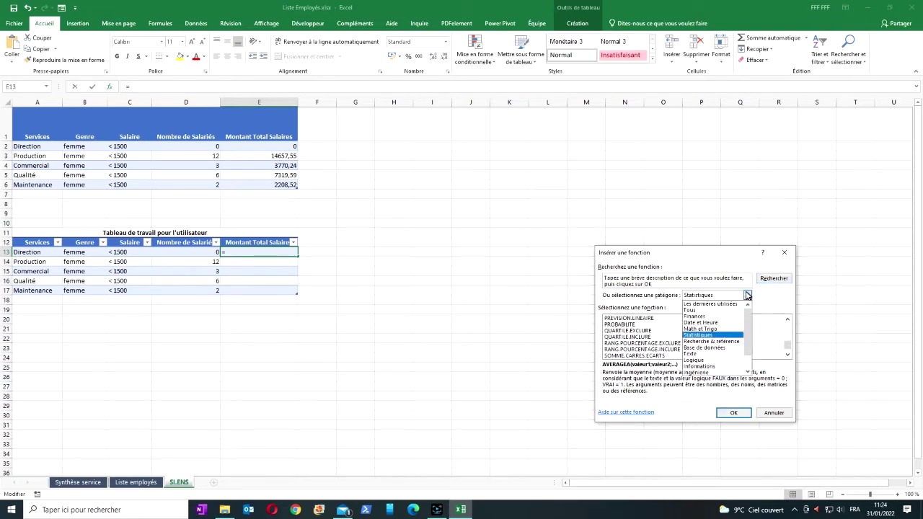
left_click(728, 318)
scroll(732, 333, "down", 20)
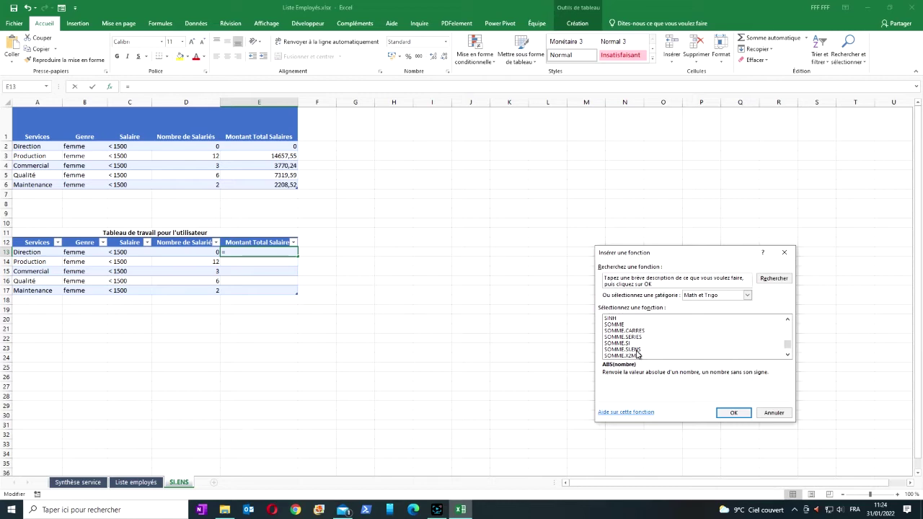
left_click(639, 350)
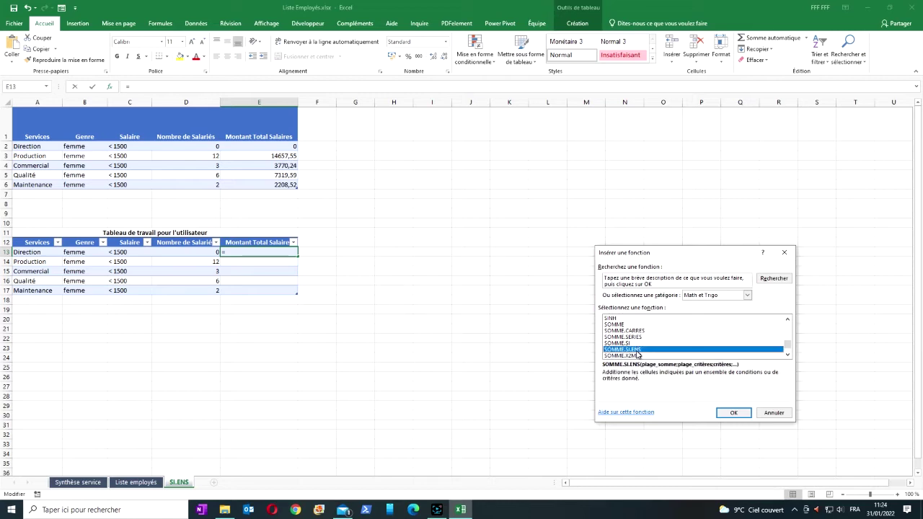
left_click(733, 414)
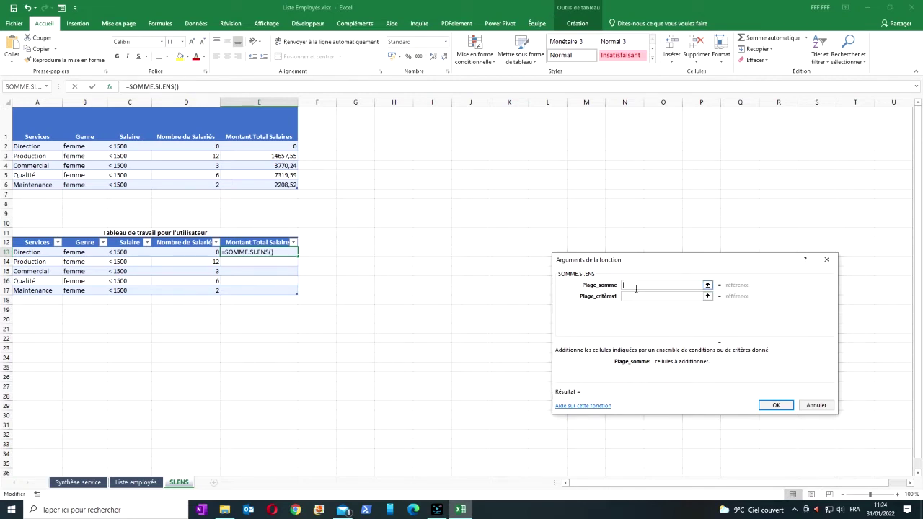
Set Plage_somme to the salary column of the Liste employés sheet as the absolute range $E$4:$E$146
left_click(152, 482)
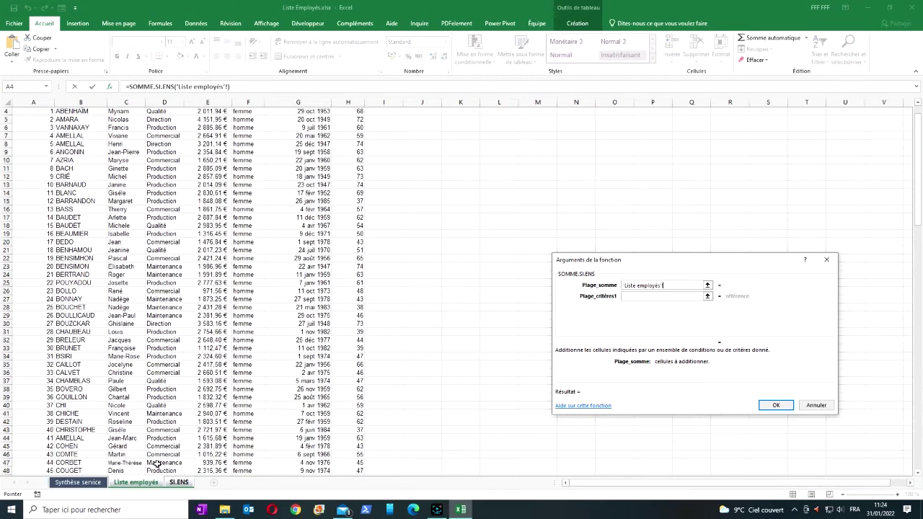
scroll(278, 159, "up", 1)
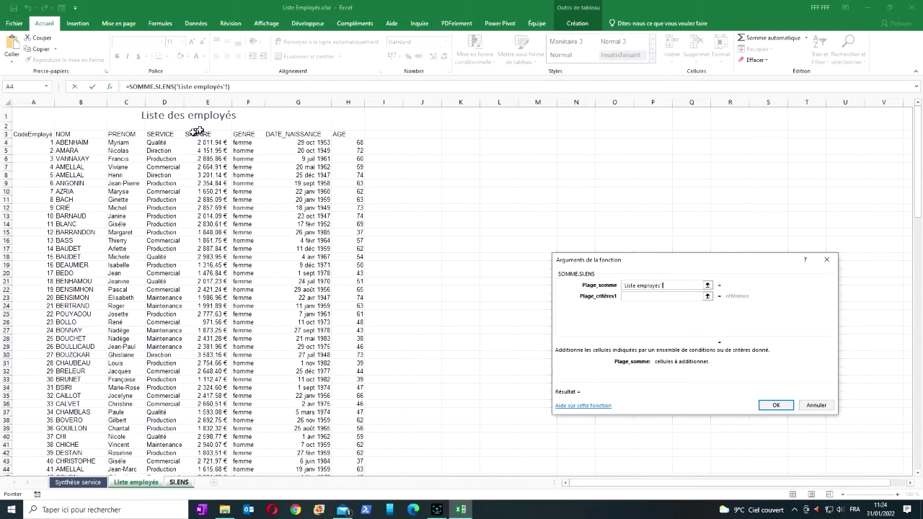
left_click_drag(208, 143, 220, 462)
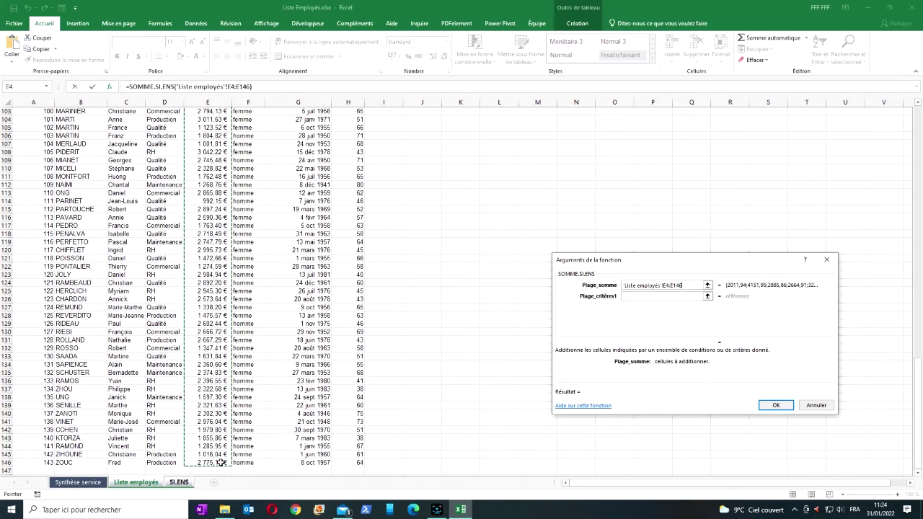
key("F4")
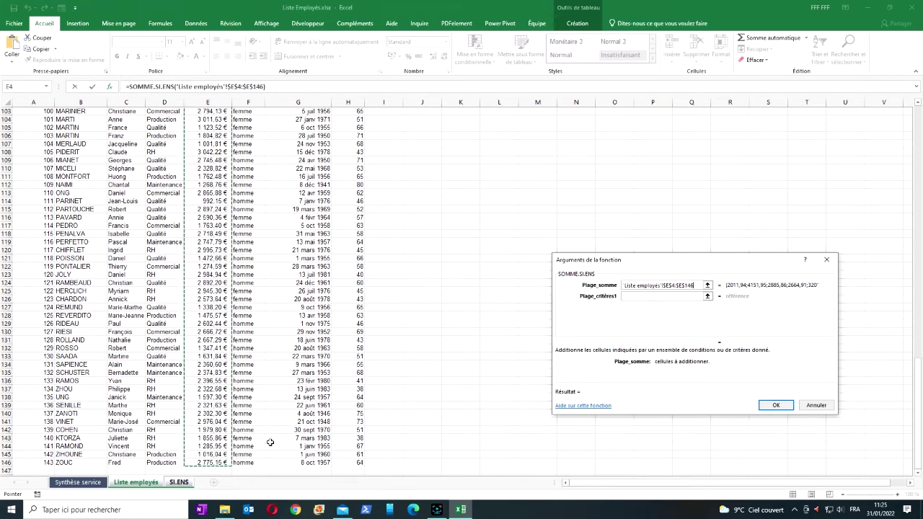
Set Plage_critères1 to the absolute service column 'Liste employés'!$D$4:$D$146 and Critères1 to the Services cell A13 on SI.ENS
left_click(632, 296)
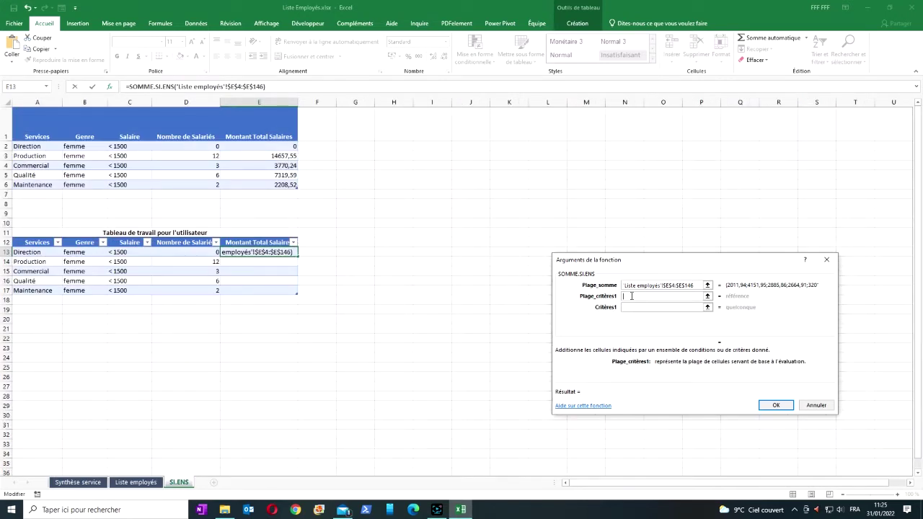
left_click(126, 484)
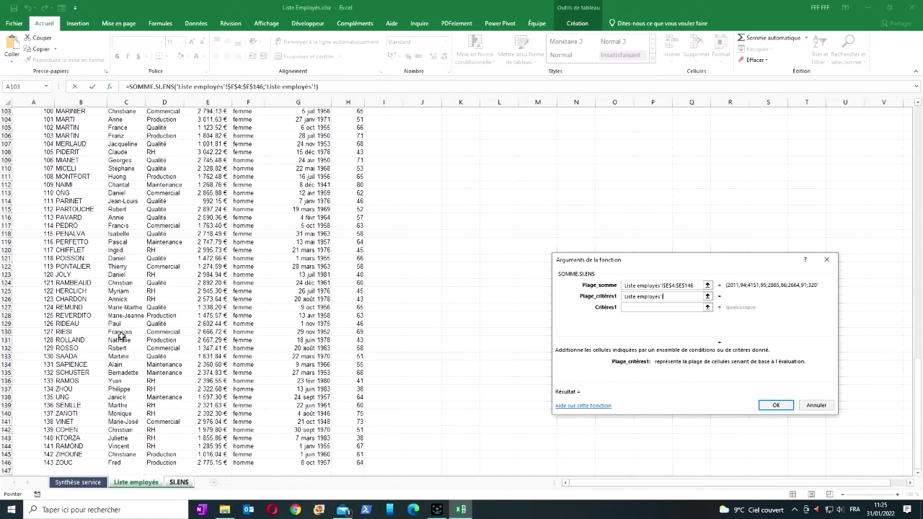
scroll(121, 336, "up", 14)
scroll(122, 335, "up", 20)
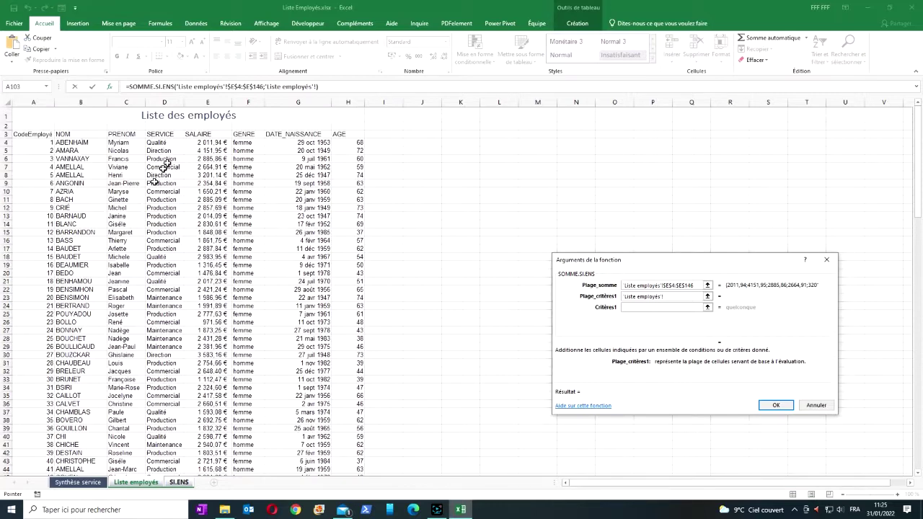
left_click(166, 143)
left_click_drag(166, 143, 165, 462)
left_click_drag(169, 456, 169, 456)
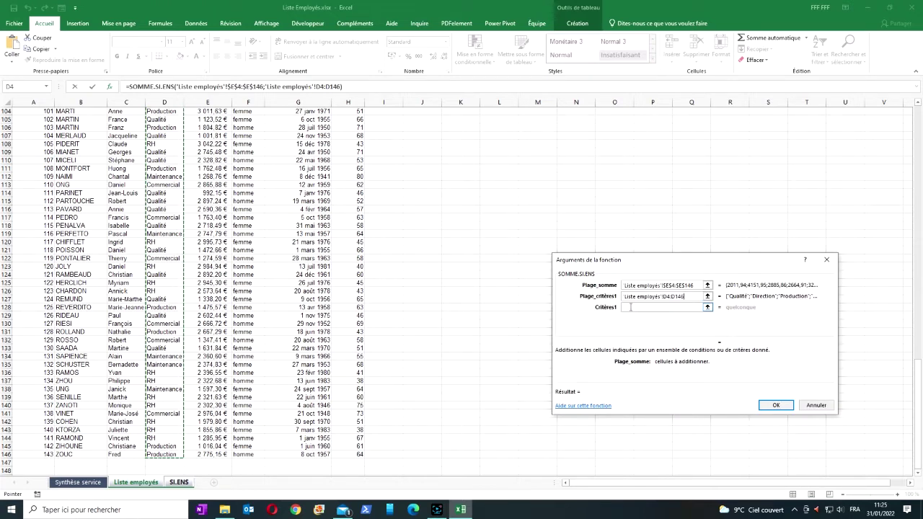
key("F4")
left_click(632, 307)
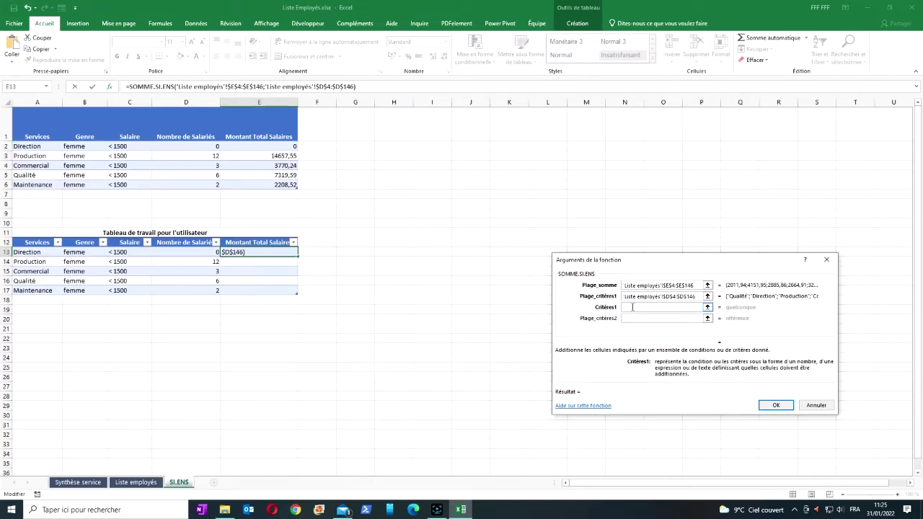
left_click(26, 253)
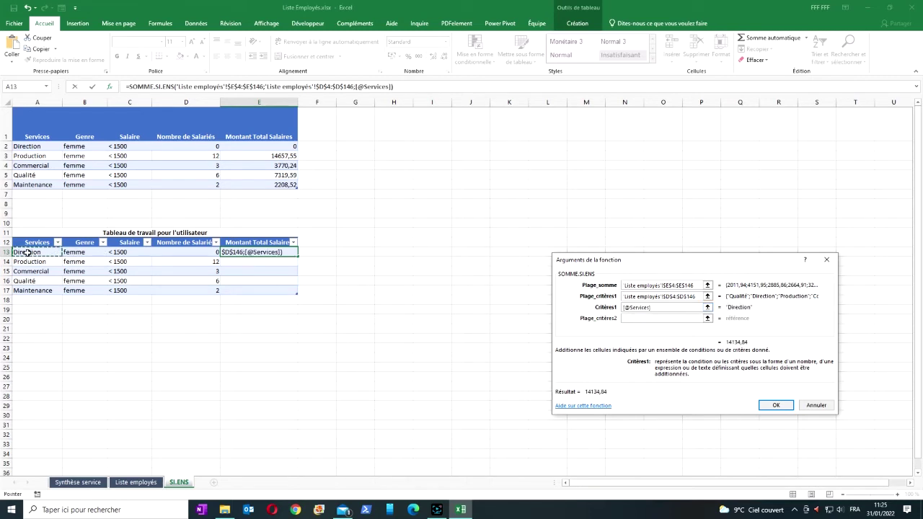
Set Plage_critères2 to the absolute gender column 'Liste employés'!$F$4:$F$146 and Critères2 to the Genre cell B13 on SI.ENS
left_click(646, 319)
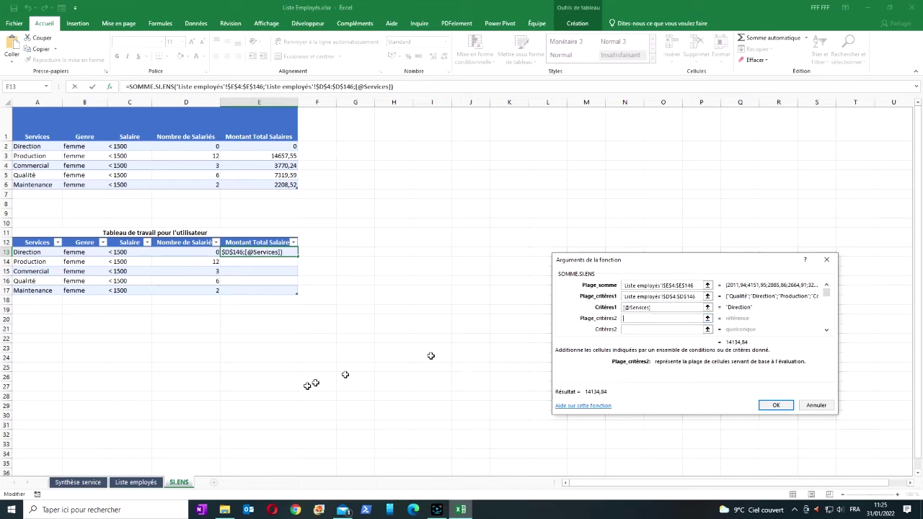
left_click(145, 484)
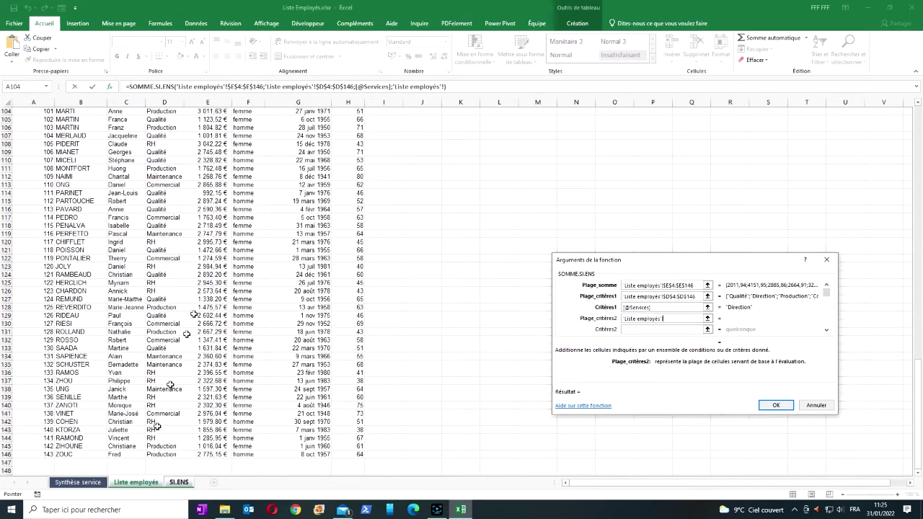
scroll(199, 224, "up", 20)
scroll(199, 223, "up", 10)
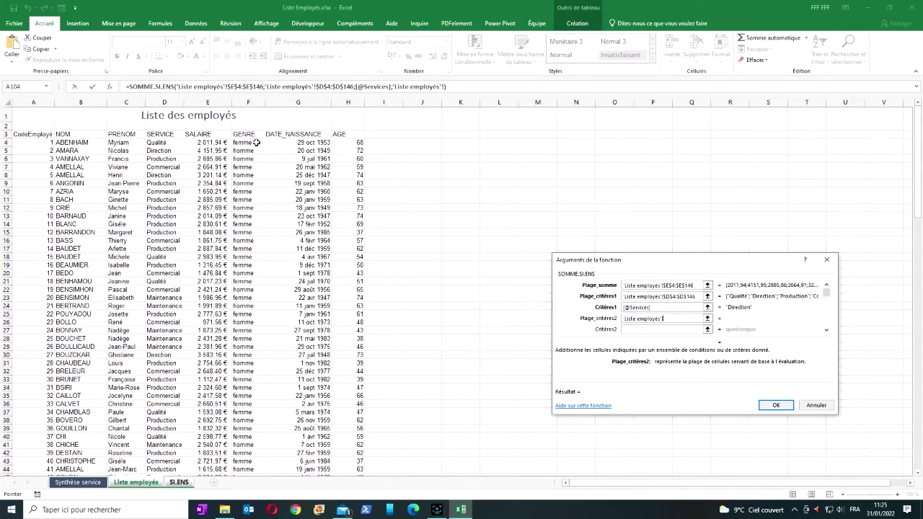
left_click_drag(256, 143, 258, 454)
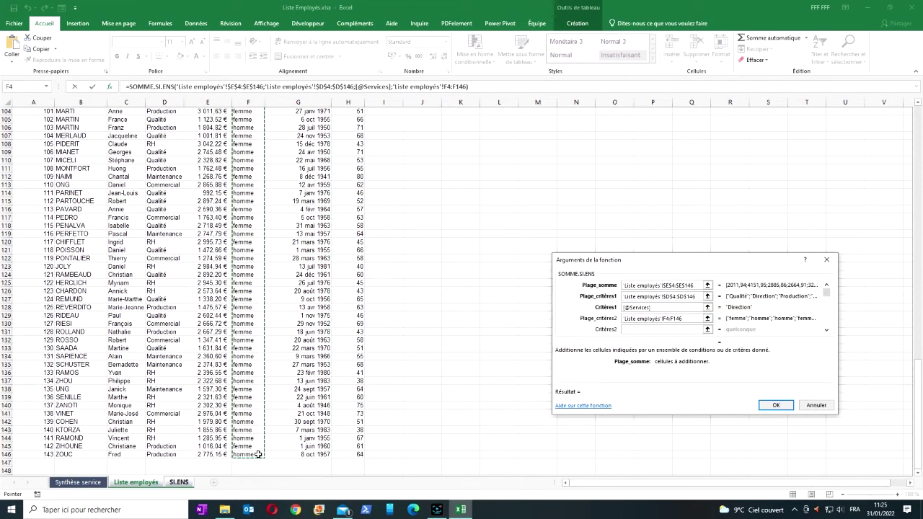
key("F4")
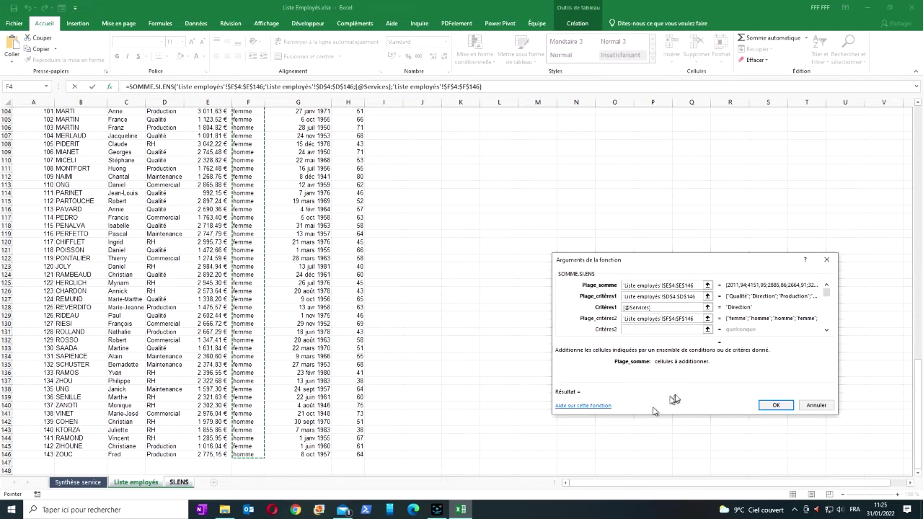
key("Tab")
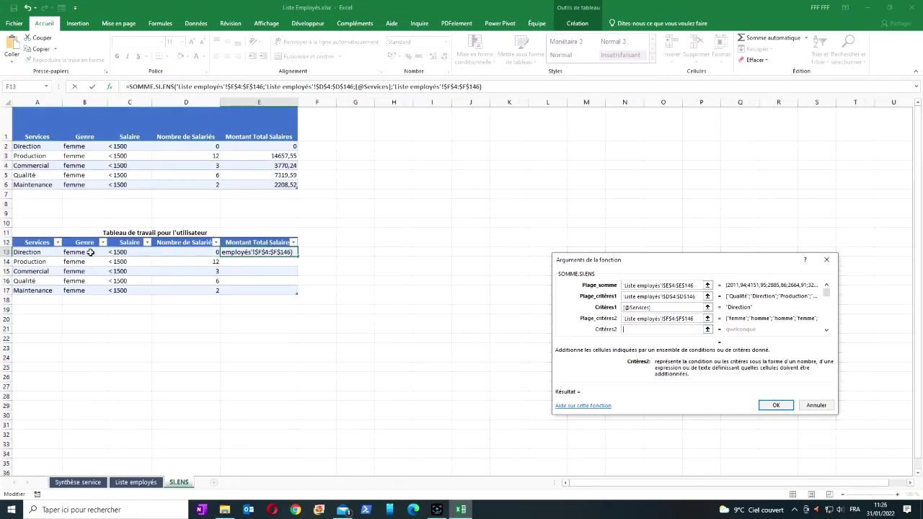
left_click(90, 252)
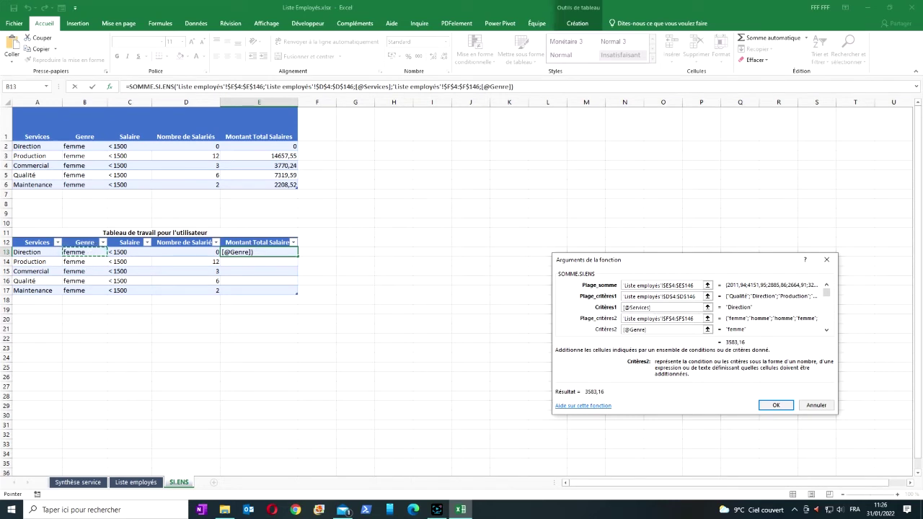
Set Plage_critères3 to the salary column of the Liste employés sheet as the absolute range $E$4:$E$146
left_click(827, 330)
left_click(827, 331)
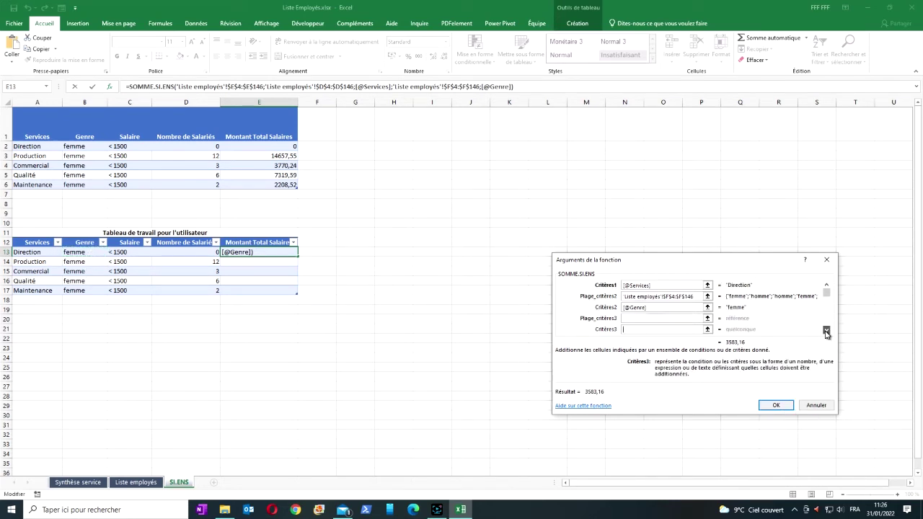
left_click(646, 320)
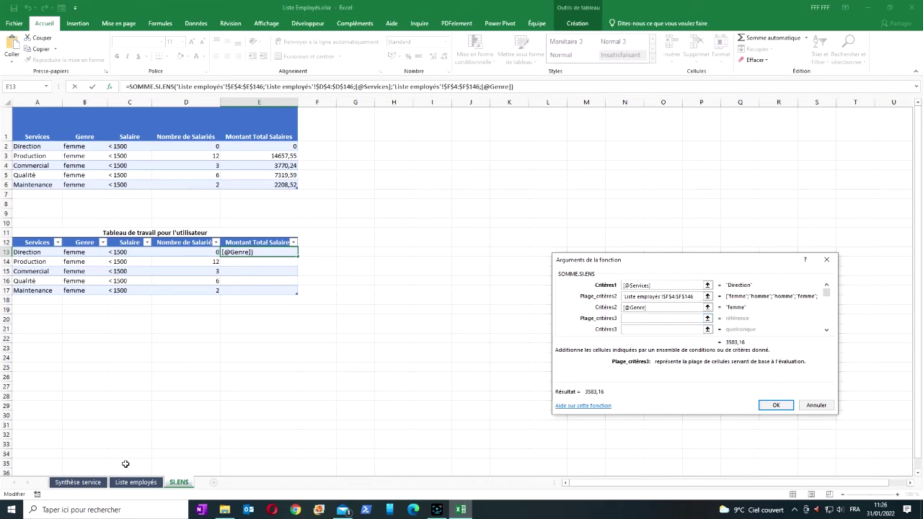
left_click(143, 484)
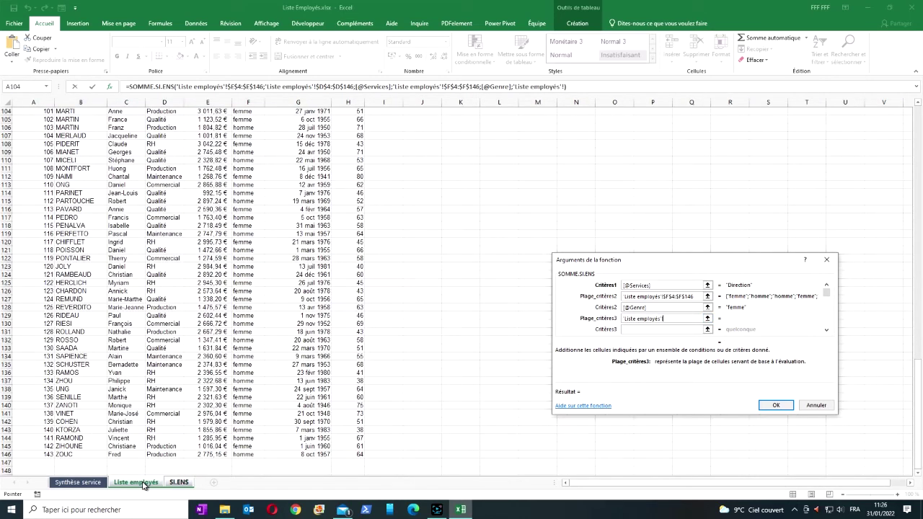
scroll(147, 315, "up", 20)
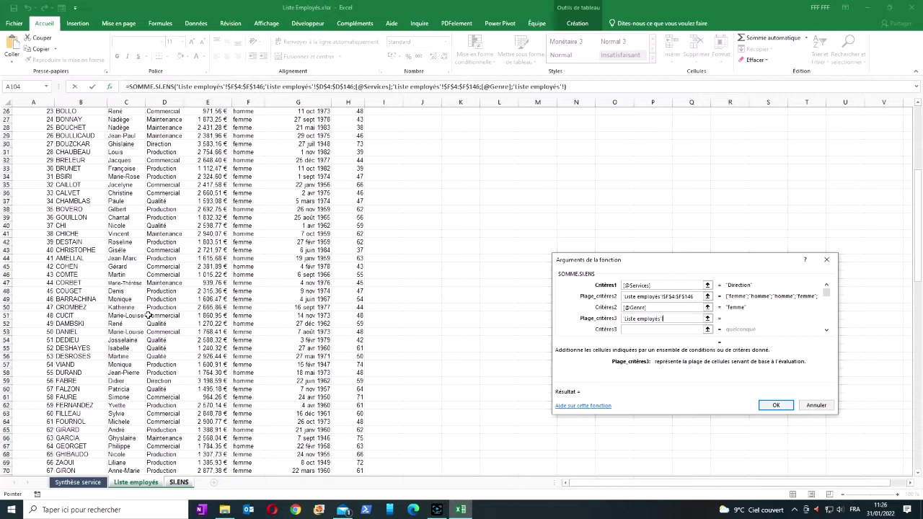
scroll(148, 315, "up", 8)
left_click(195, 142)
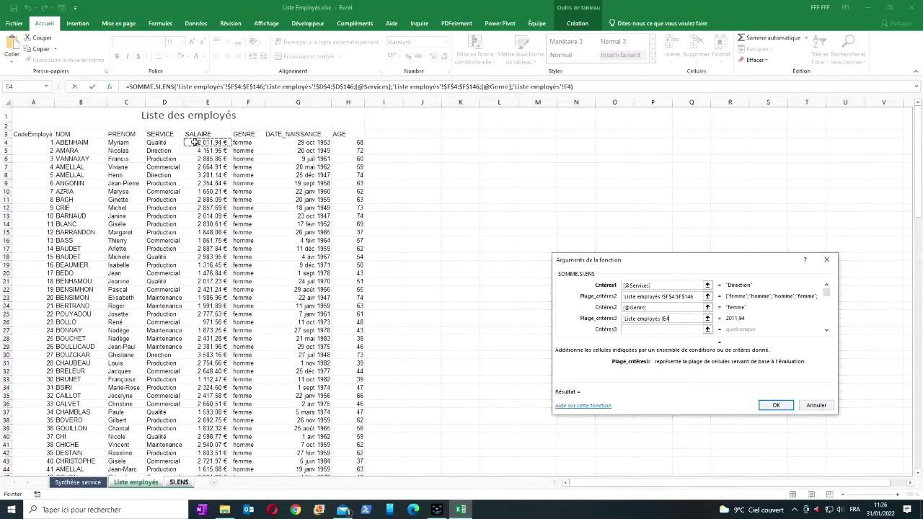
left_click_drag(195, 142, 208, 202)
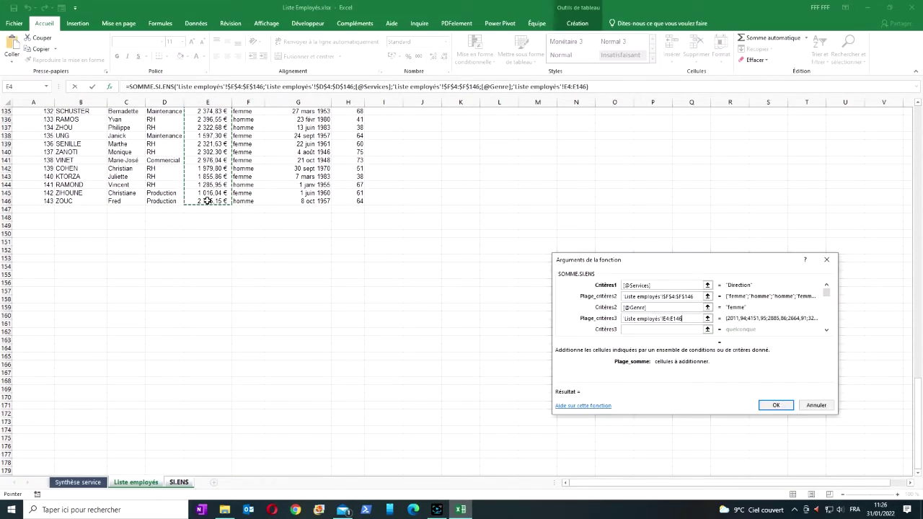
key("F4")
Set Critères3 to the Salaire cell C13 on SI.ENS and copy the completed SOMME.SI.ENS formula from E13 down to E17
left_click(629, 329)
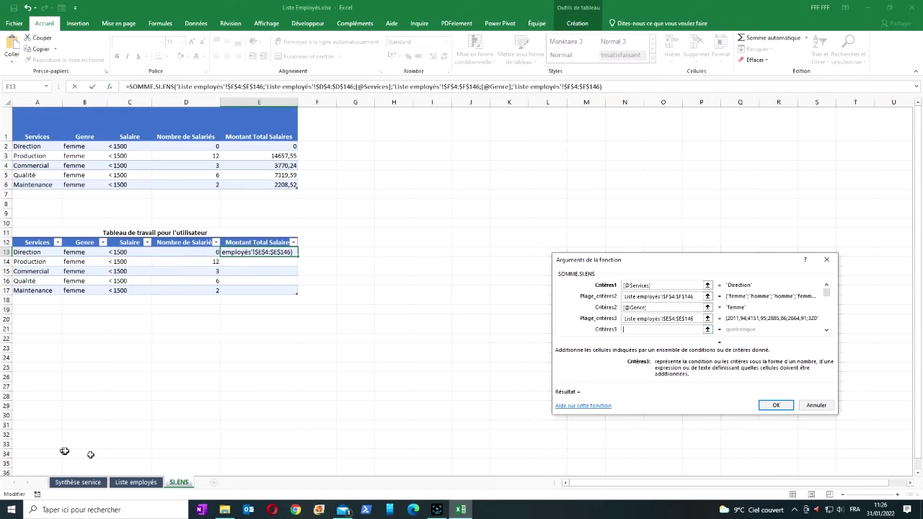
left_click(116, 252)
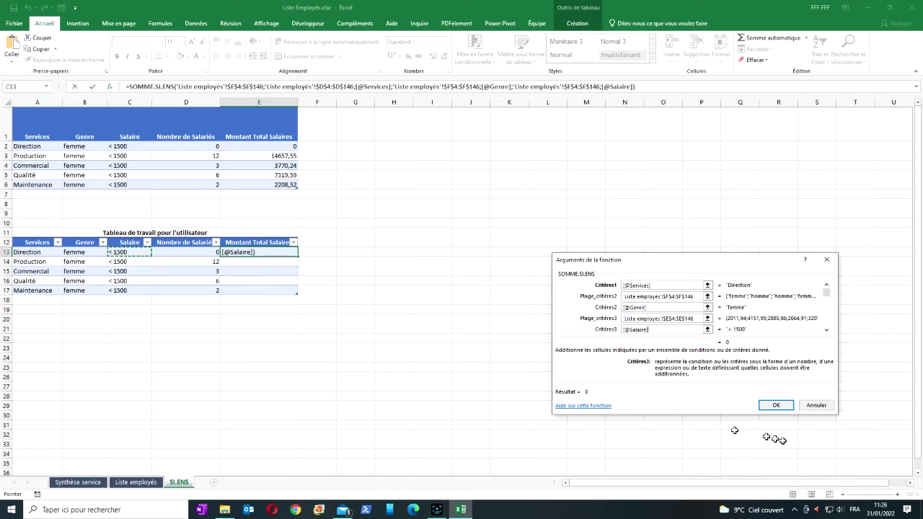
left_click(775, 404)
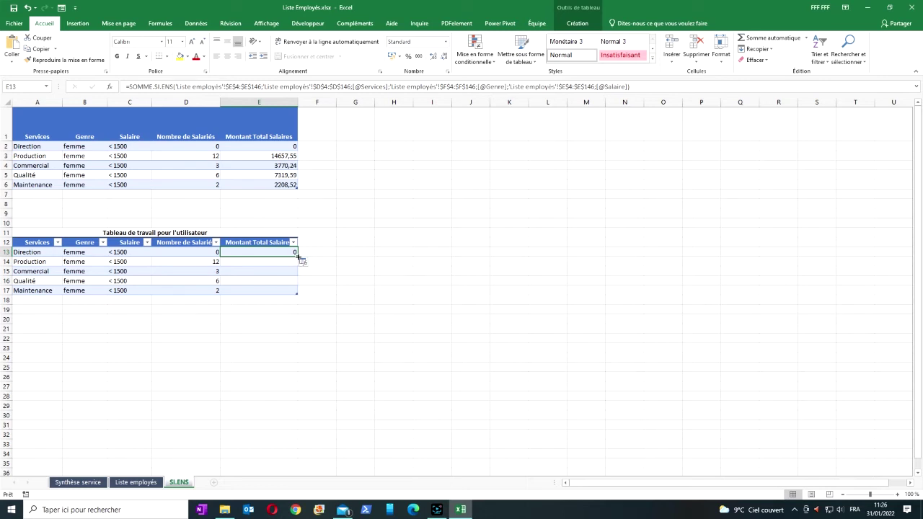
left_click_drag(298, 256, 294, 293)
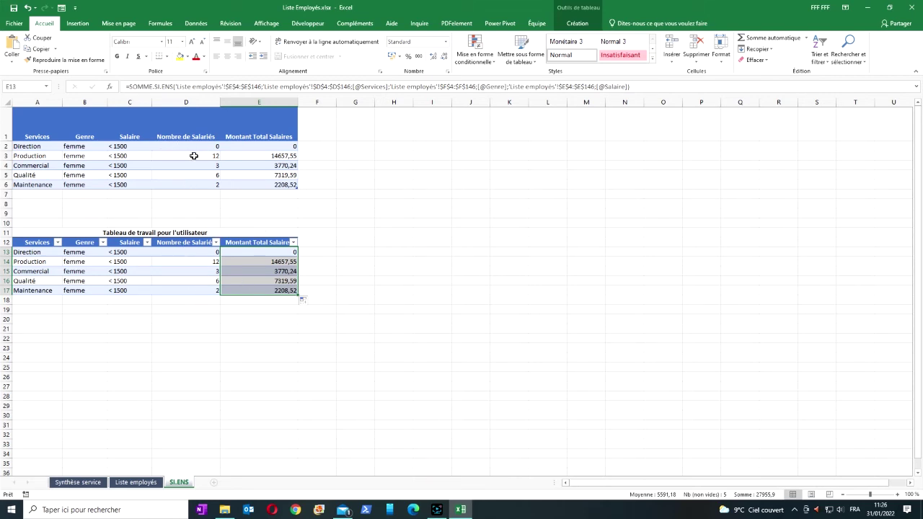
Compare the single-service summary on the Synthèse service sheet with the completed work table on SI.ENS
left_click(79, 482)
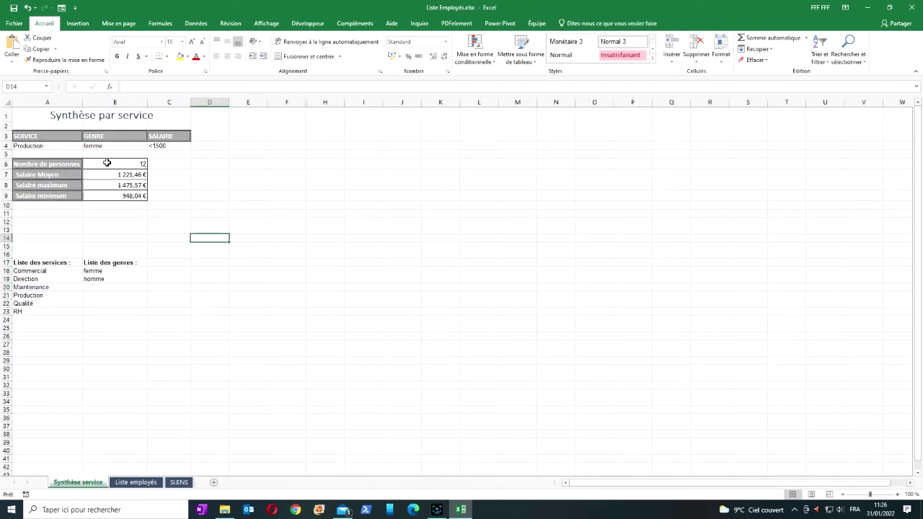
left_click(176, 483)
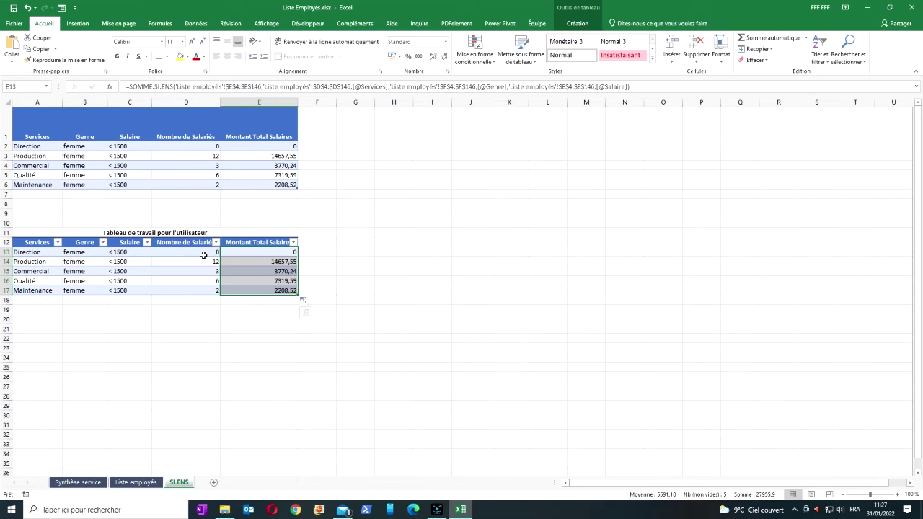
left_click(78, 482)
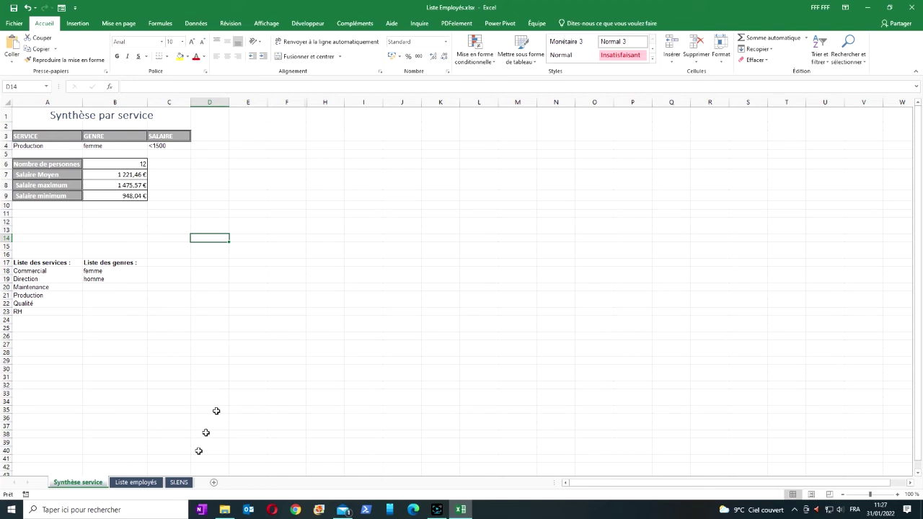
left_click(179, 482)
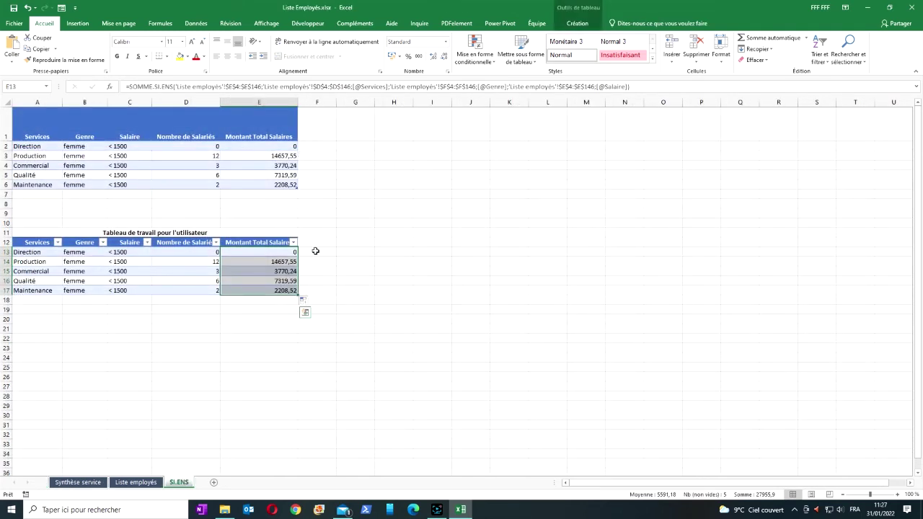